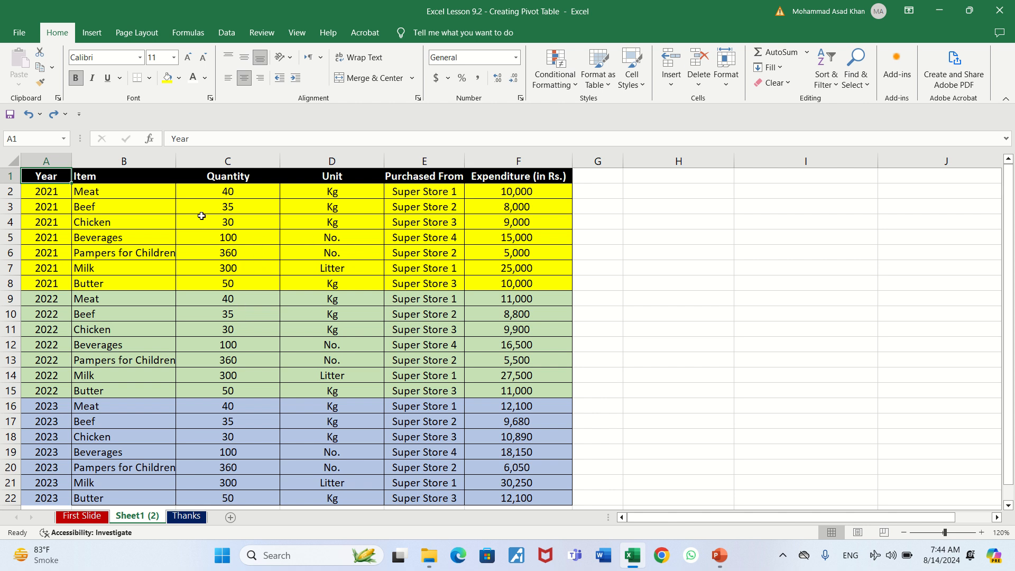
Examine the data columns from Year to Expenditure along the first record, finishing on the Year header in A1.
left_click(133, 194)
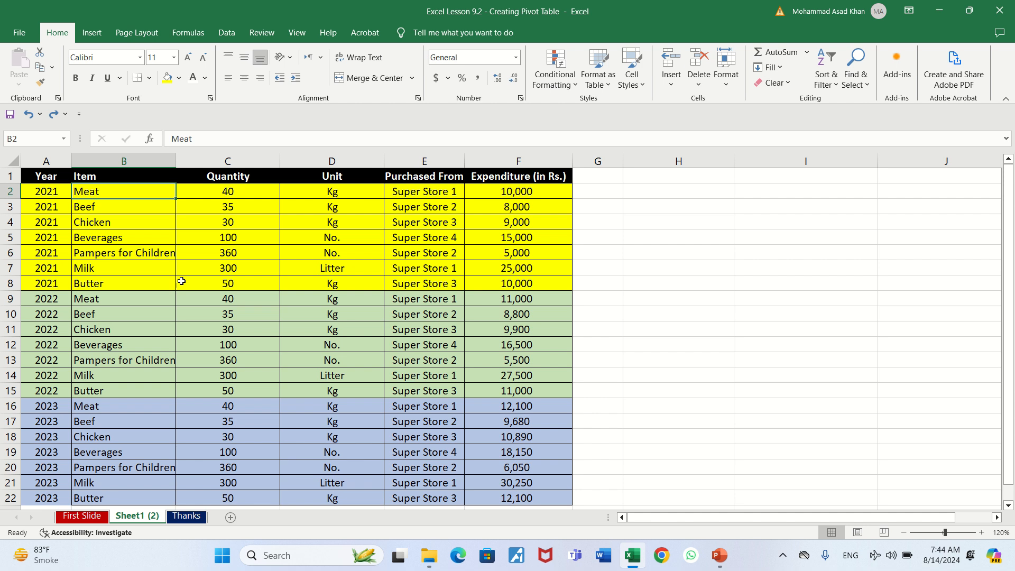
key("Right")
key("Right")
key("Right")
key("Left")
key("Right")
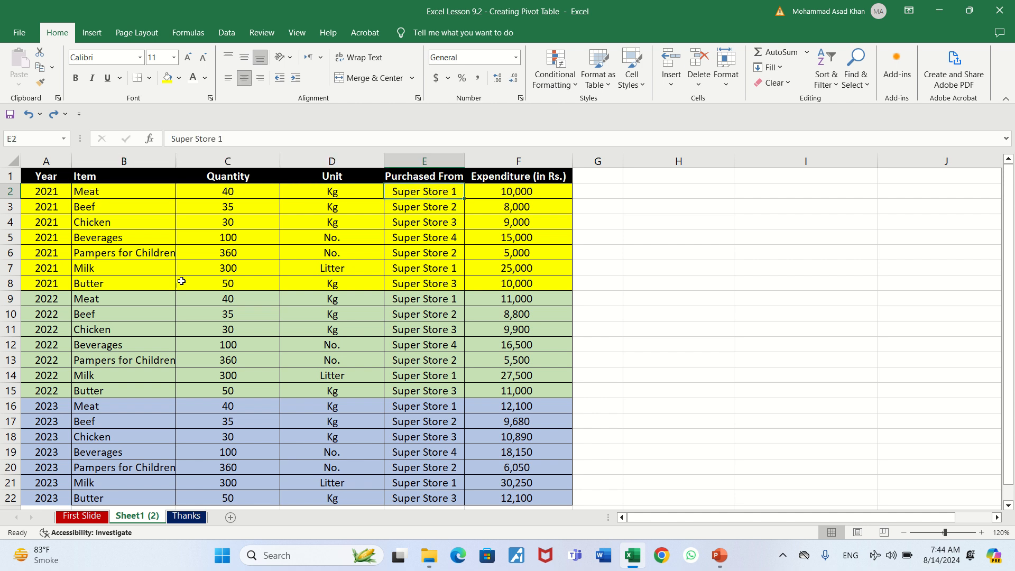
key("Right")
key("Right")
key("Left")
key("Home")
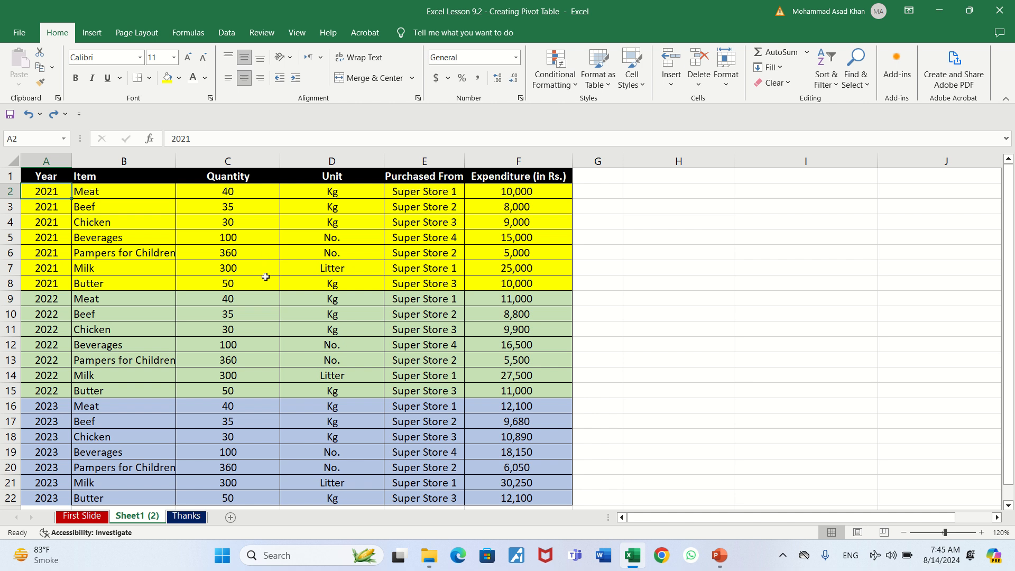
left_click(206, 194)
key("Left")
key("Left")
key("Up")
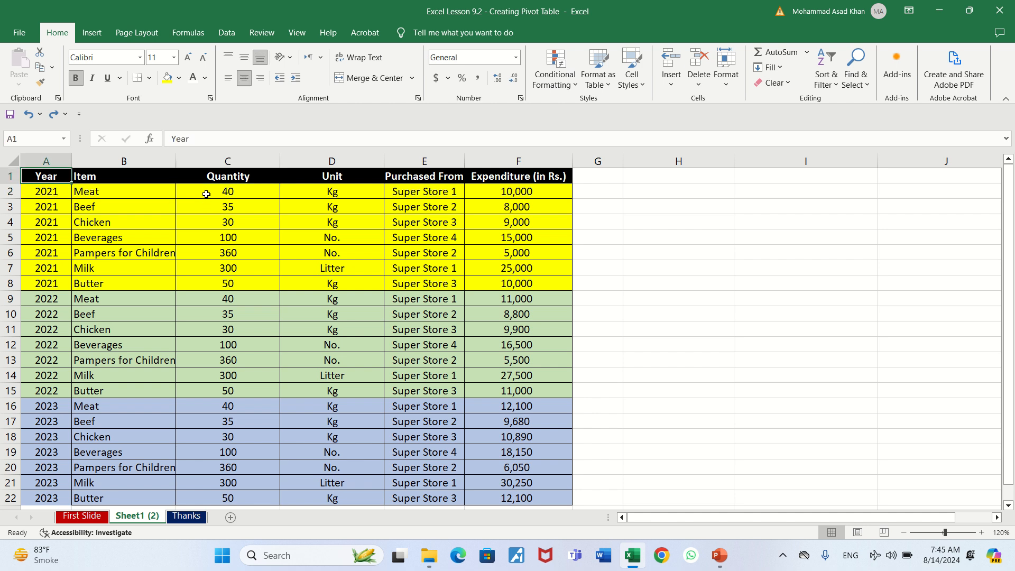
Check the end of the data in the Year column and the worksheet's last row, returning to the header.
key("ctrl+Down")
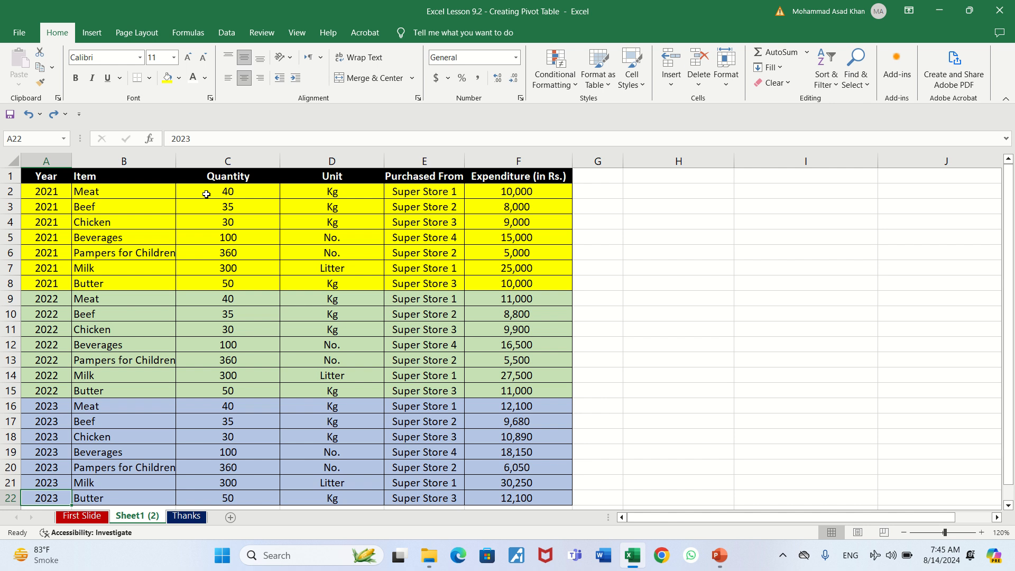
key("ctrl+Down")
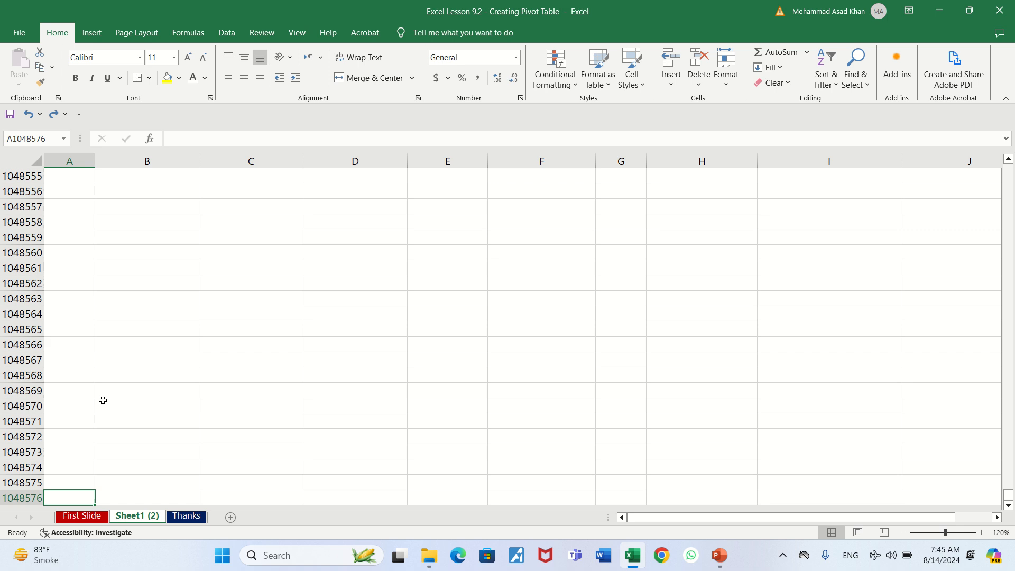
key("ctrl+Up")
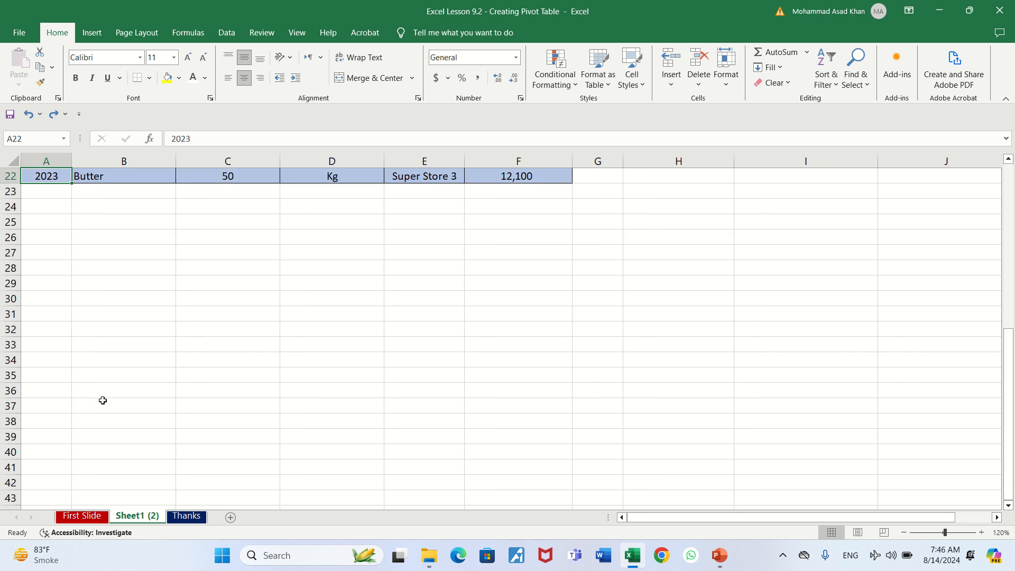
key("ctrl+Up")
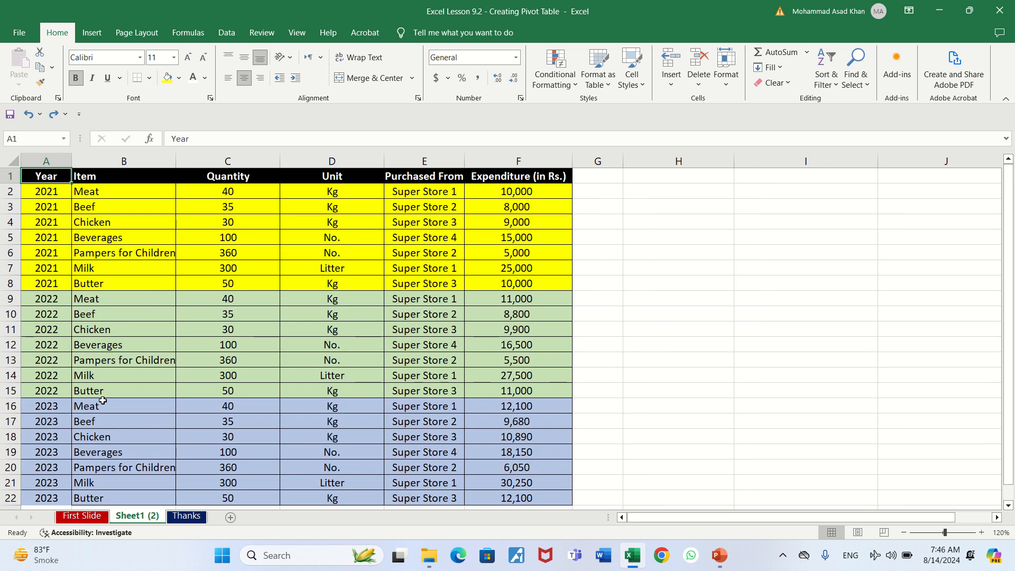
Check row 4 across the data columns and out to the worksheet's last column, returning to the Year column.
key("Down")
key("Down")
key("Down")
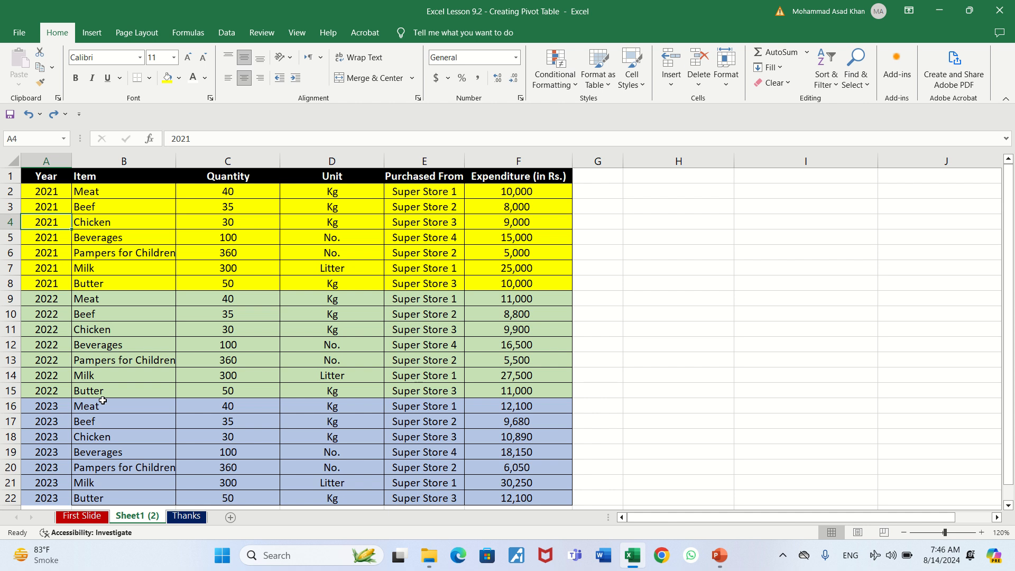
key("ctrl+Right")
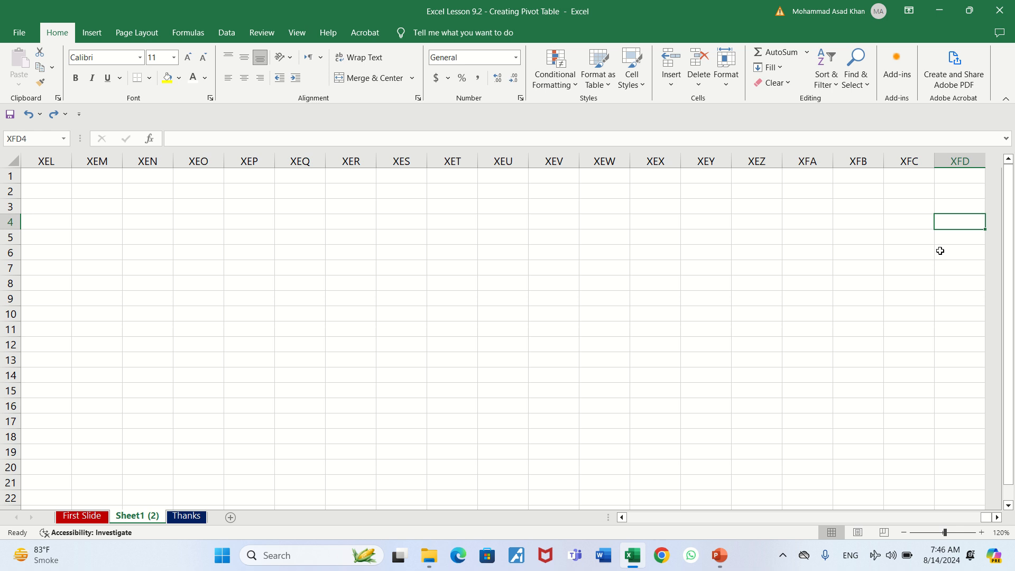
key("ctrl+Left")
key("ctrl+Left")
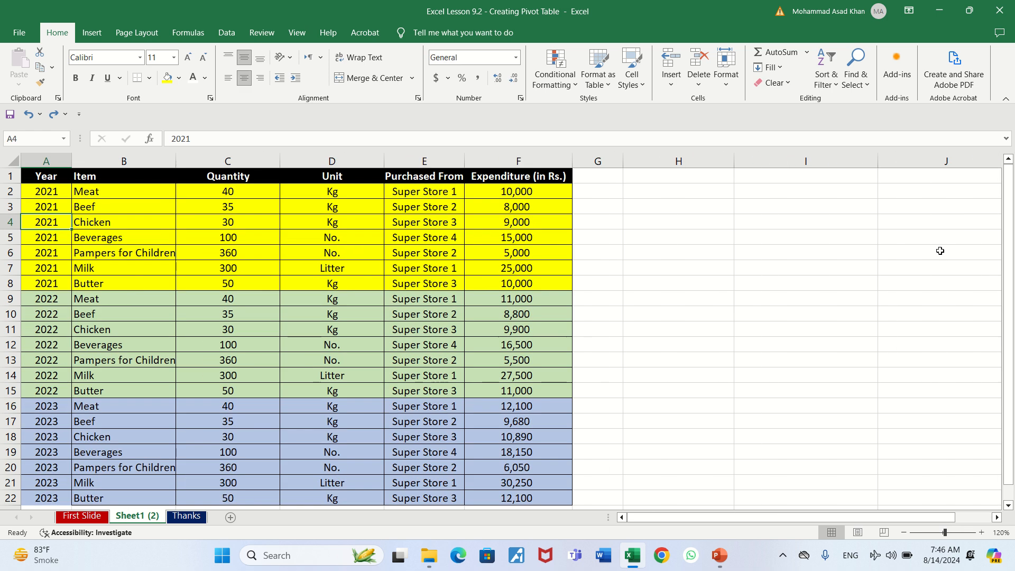
key("Right")
key("Right")
key("Right")
key("Right")
key("Right")
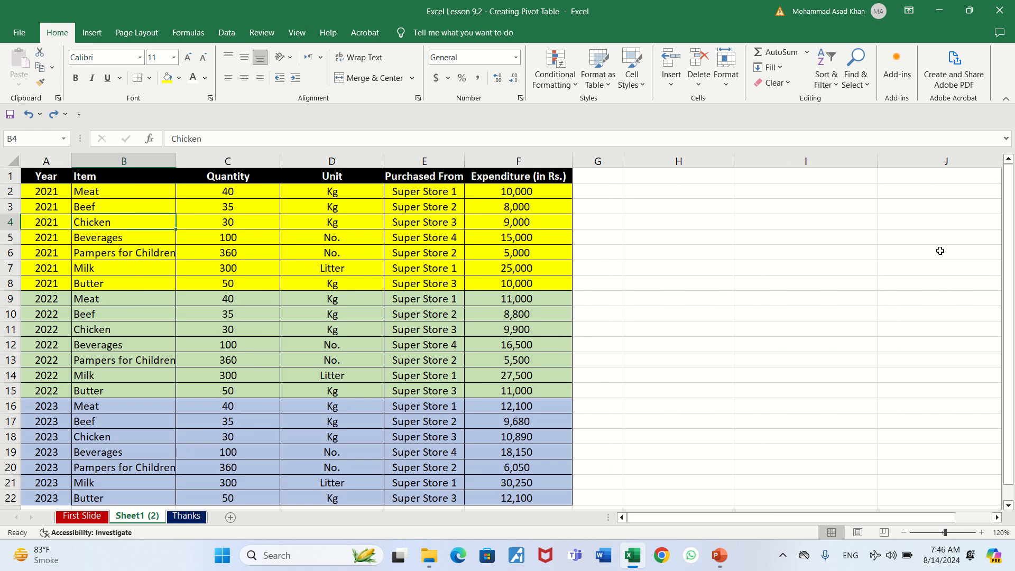
key("Left")
key("Left")
key("Left")
key("Left")
key("Left")
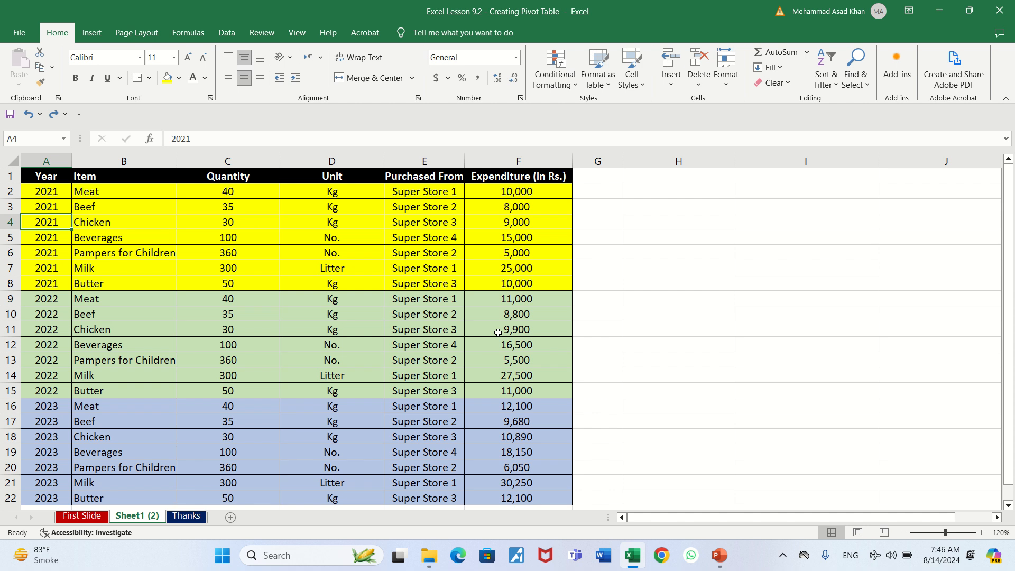
From the Year header in A1, review the recommended PivotTables for the data and close them without inserting any.
left_click(252, 279)
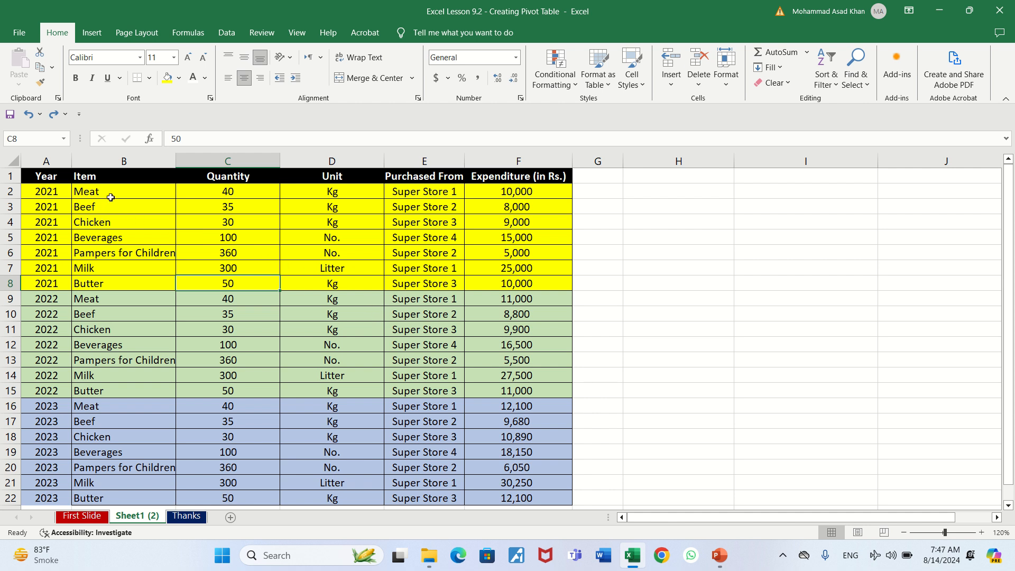
left_click(112, 193)
left_click(58, 180)
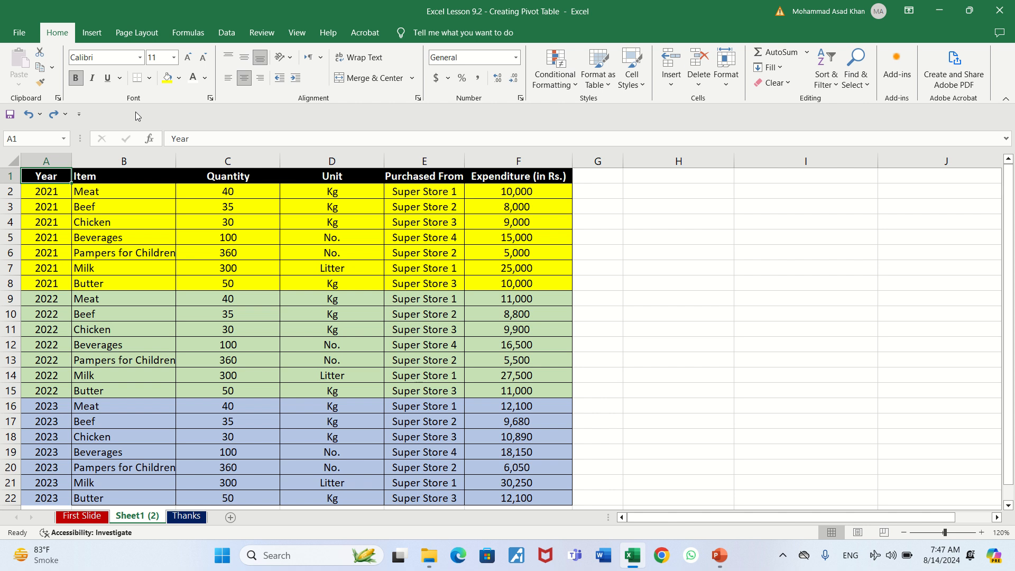
left_click(94, 35)
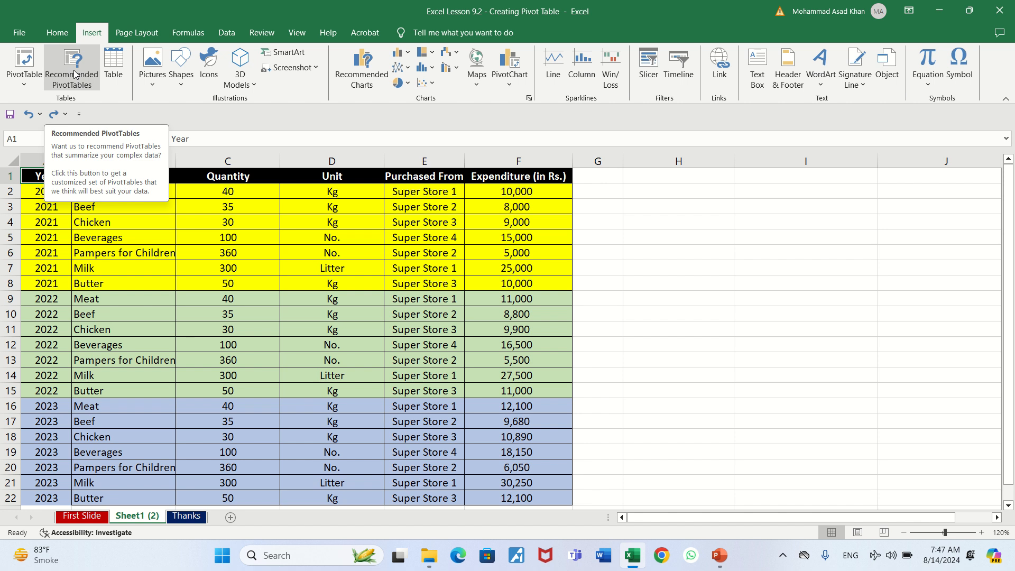
left_click(32, 71)
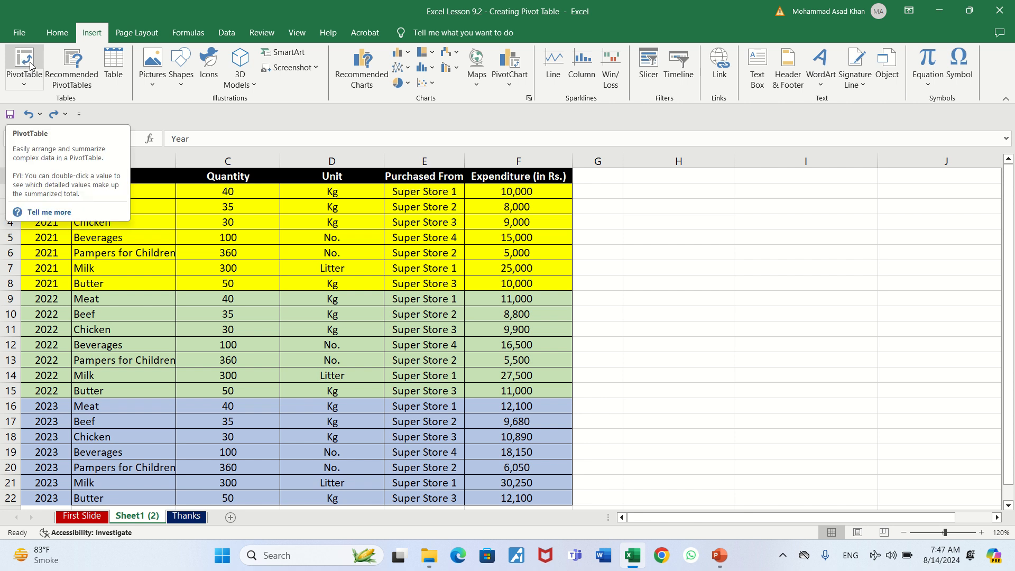
left_click(77, 73)
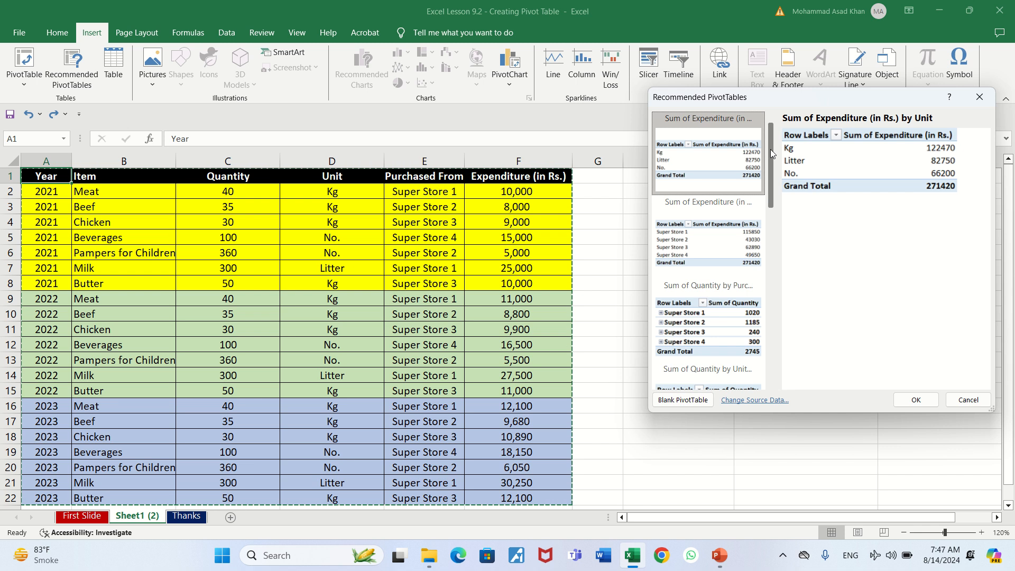
scroll(771, 153, "down", 1)
scroll(773, 174, "down", 2)
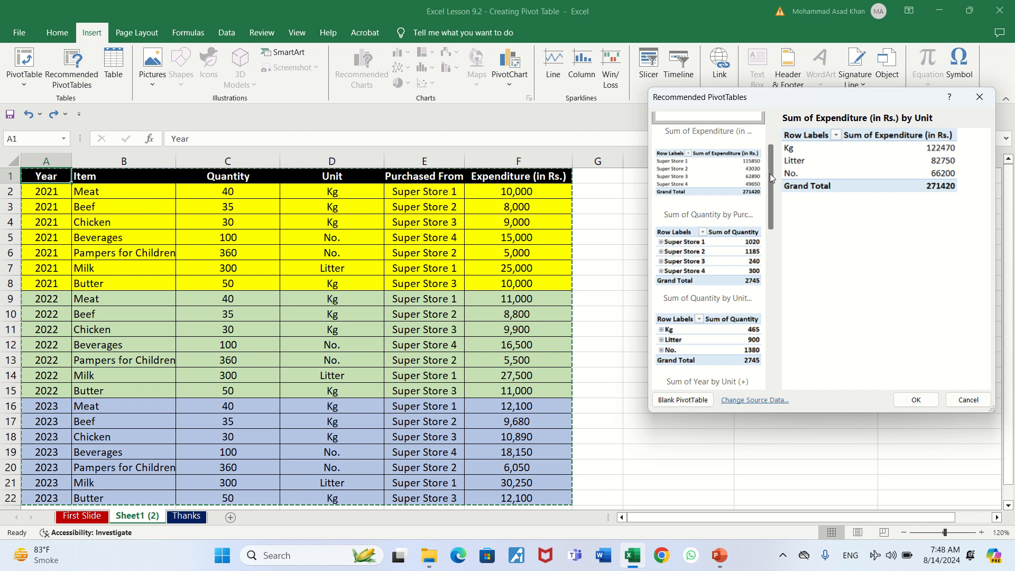
mouse_move(770, 177)
left_mouse_down()
mouse_move(772, 214)
mouse_move(772, 197)
left_mouse_up()
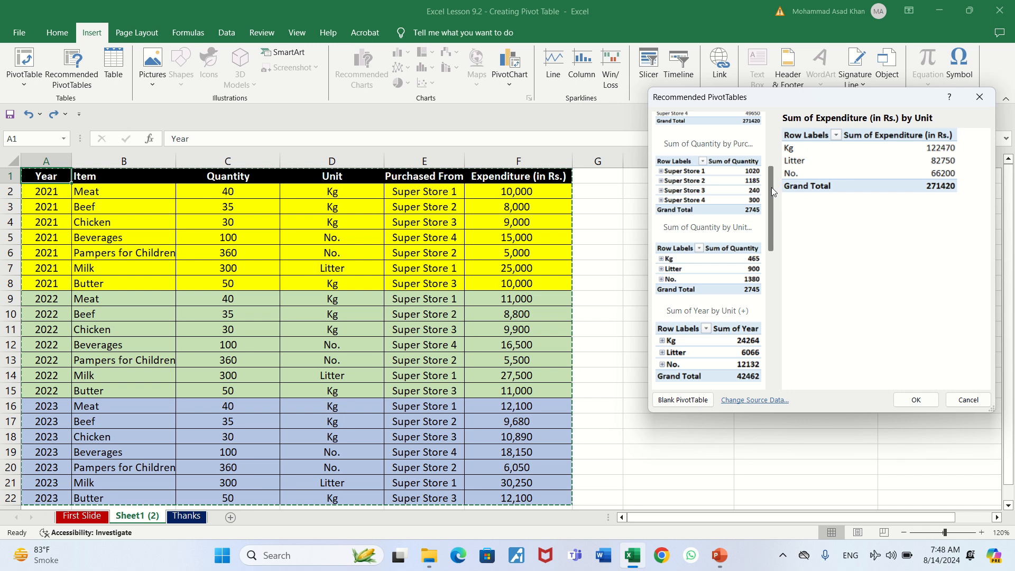
left_click_drag(771, 187, 772, 220)
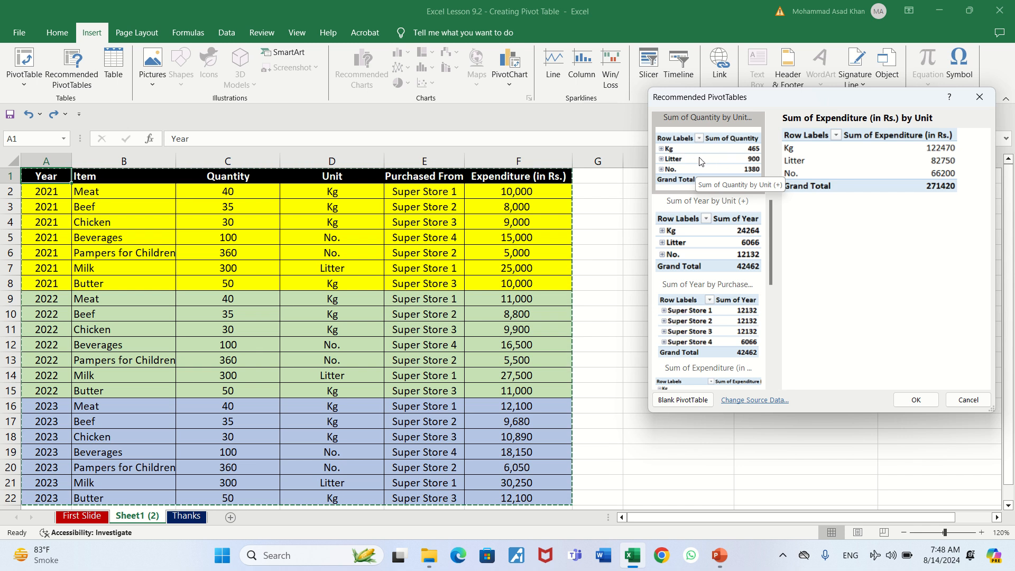
left_click_drag(768, 212, 766, 299)
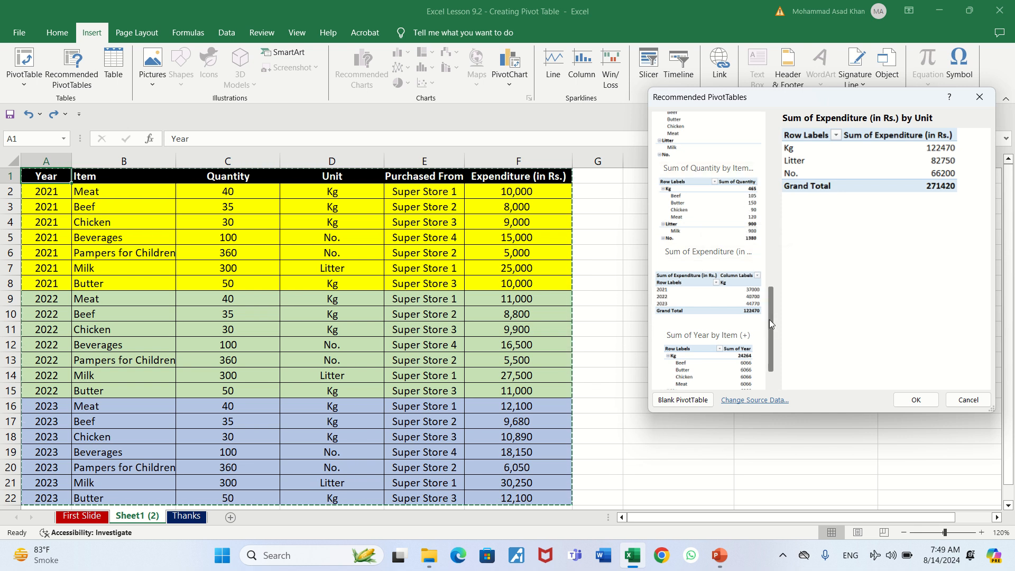
scroll(769, 319, "down", 1)
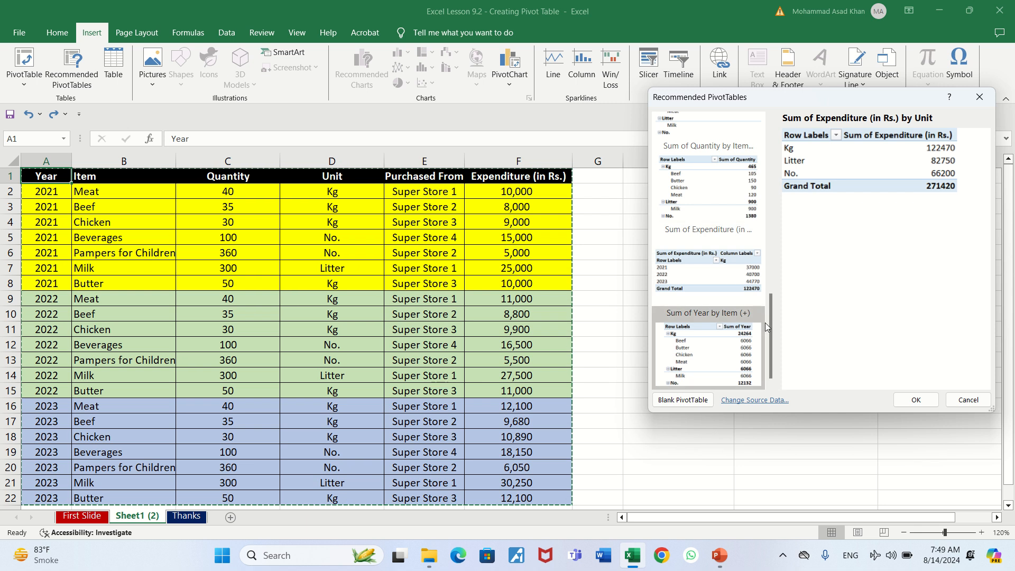
left_click_drag(772, 327, 763, 119)
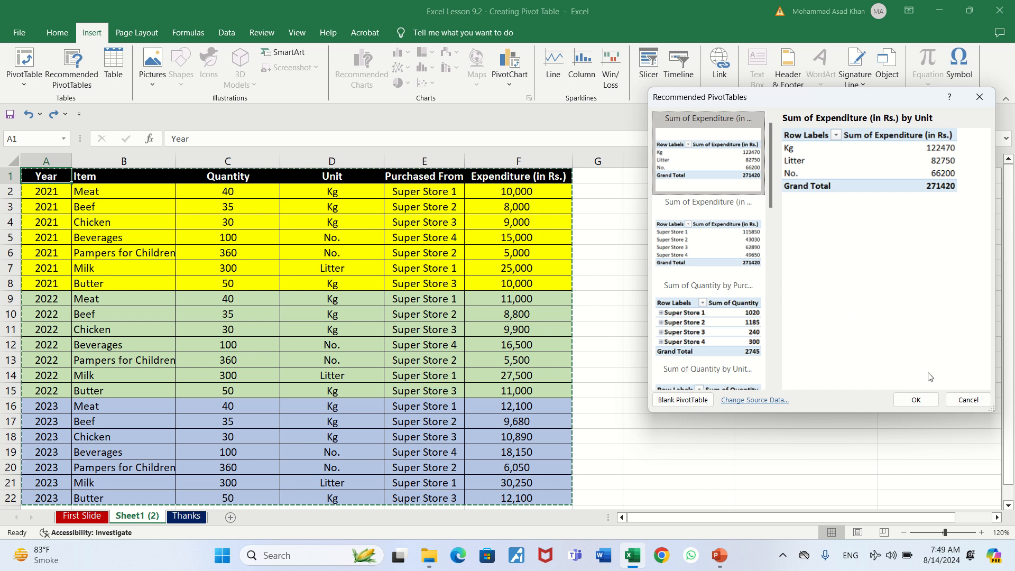
left_click(962, 403)
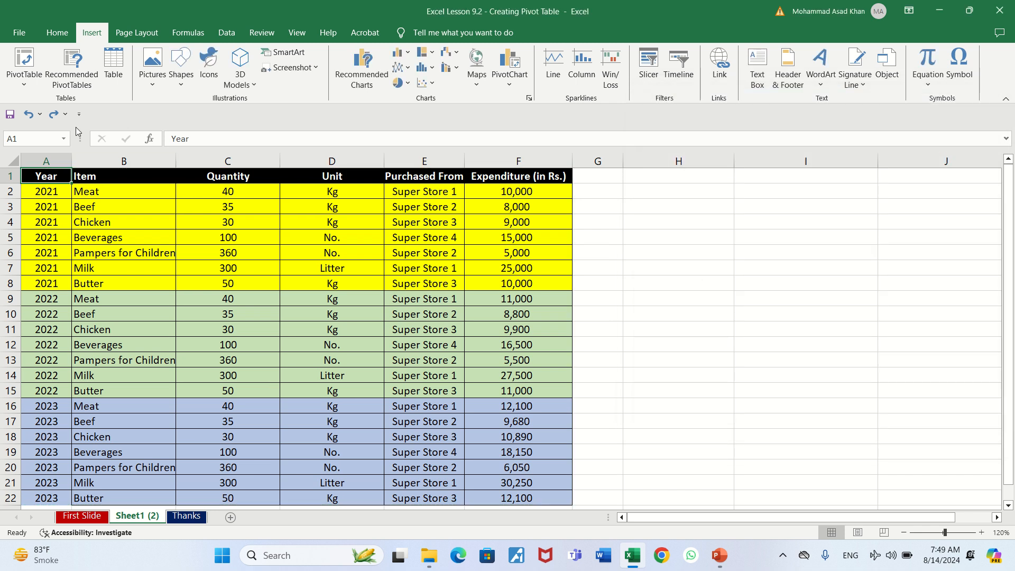
Create a blank PivotTable on a new worksheet from the range A1:F22 of Sheet1 (2), without adding it to the Data Model.
left_click(23, 60)
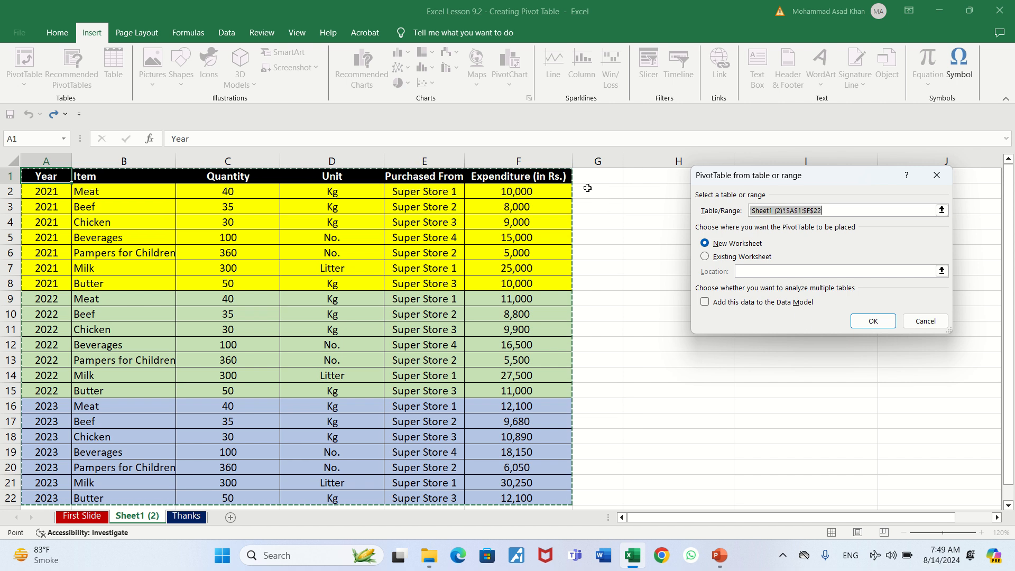
left_click(545, 179)
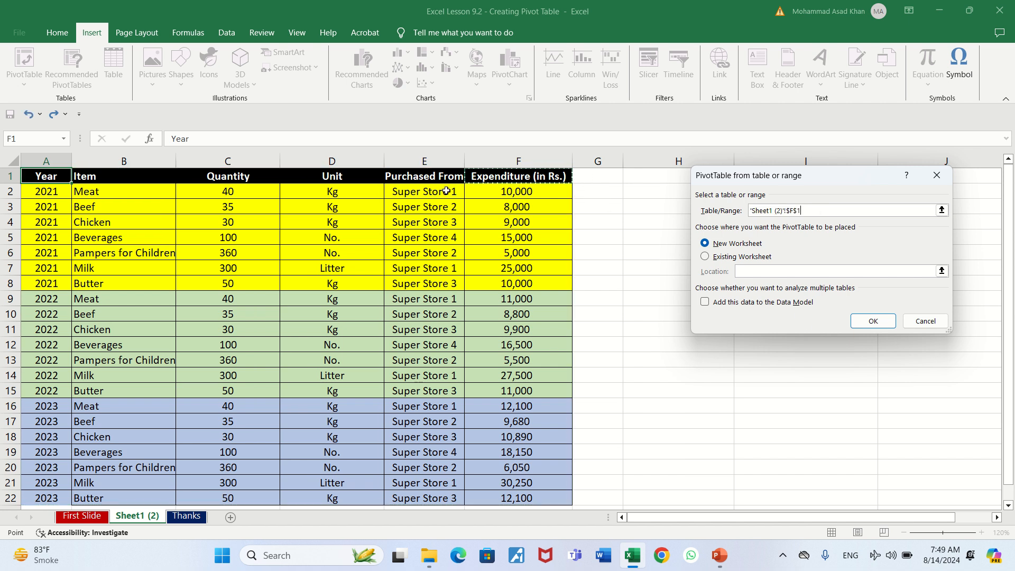
left_click(46, 180)
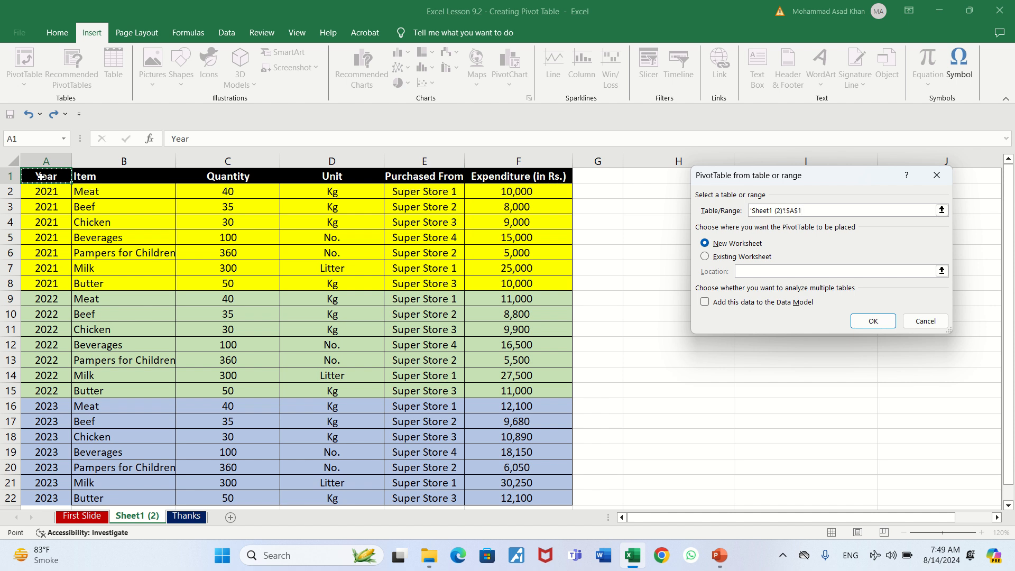
left_click_drag(42, 177, 85, 176)
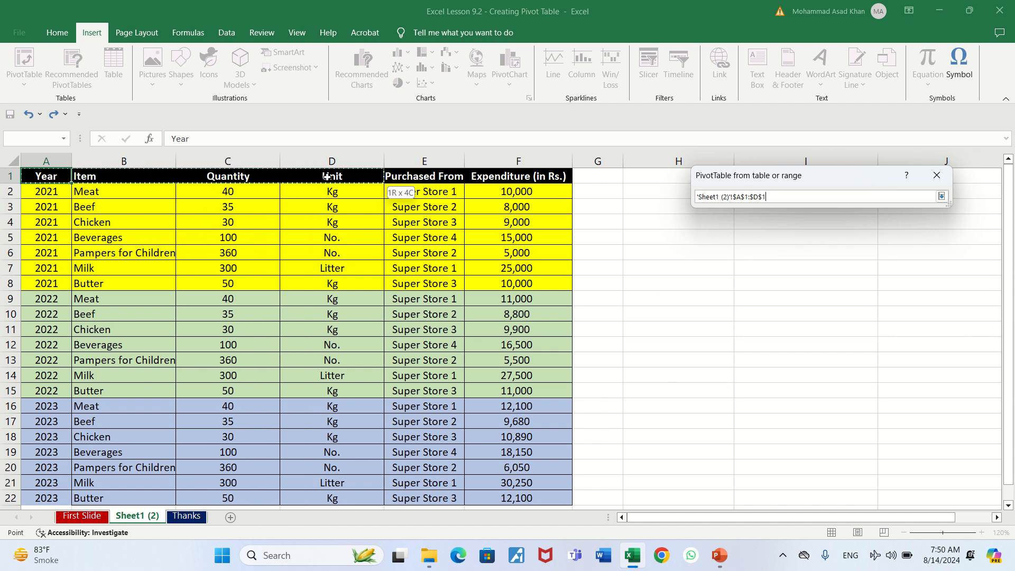
left_click_drag(497, 187, 551, 495)
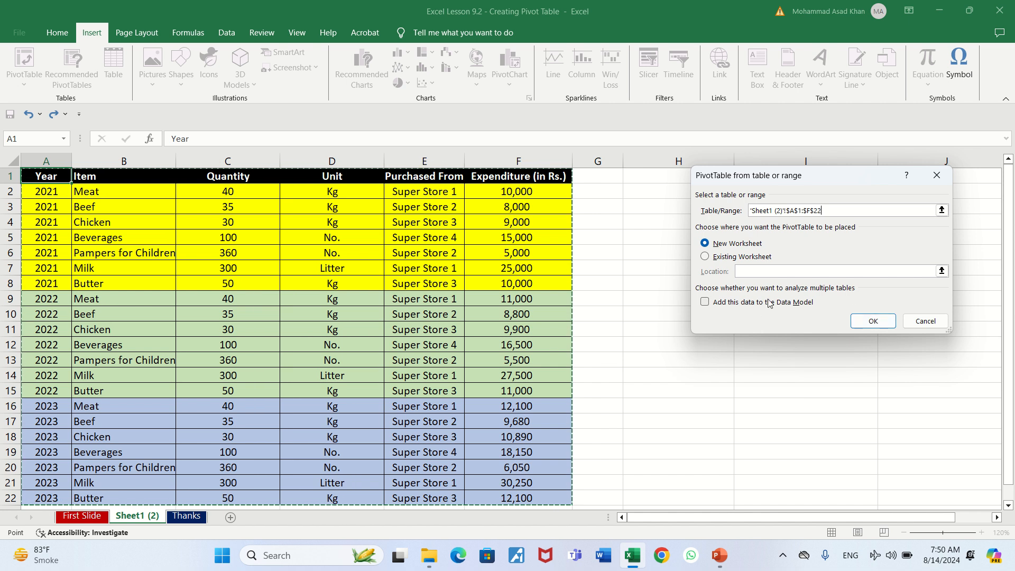
left_click(873, 322)
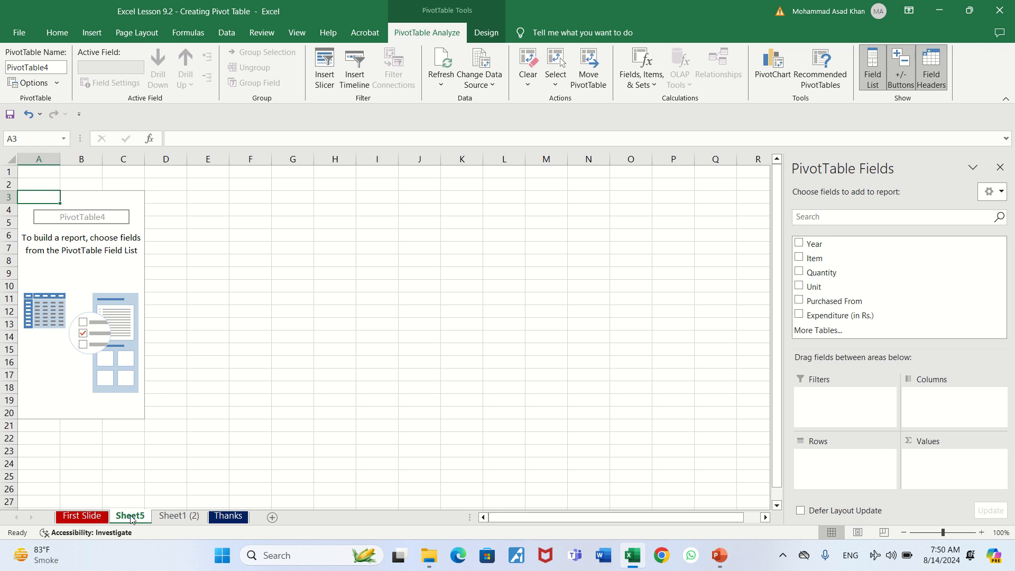
Move the source sheet Sheet1 (2) ahead of Sheet5 and select cell D6 within its data.
left_click(161, 520)
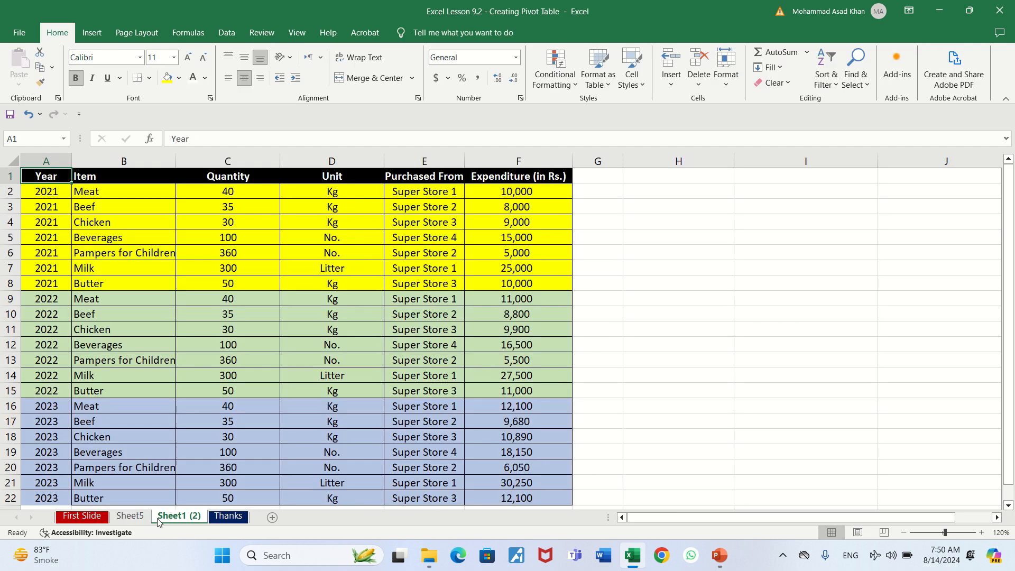
left_click(132, 520)
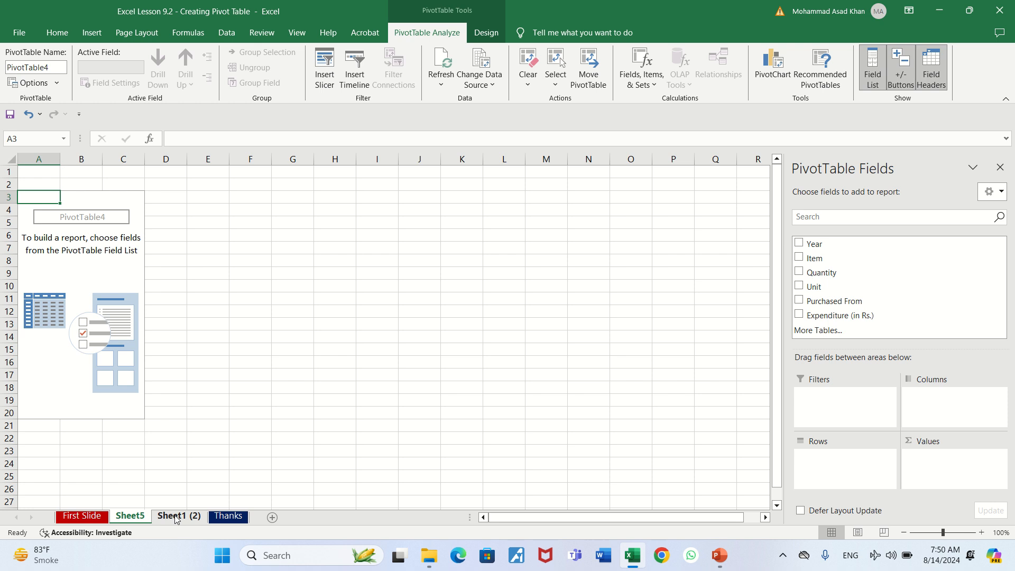
left_click(176, 518)
left_click_drag(176, 518, 140, 518)
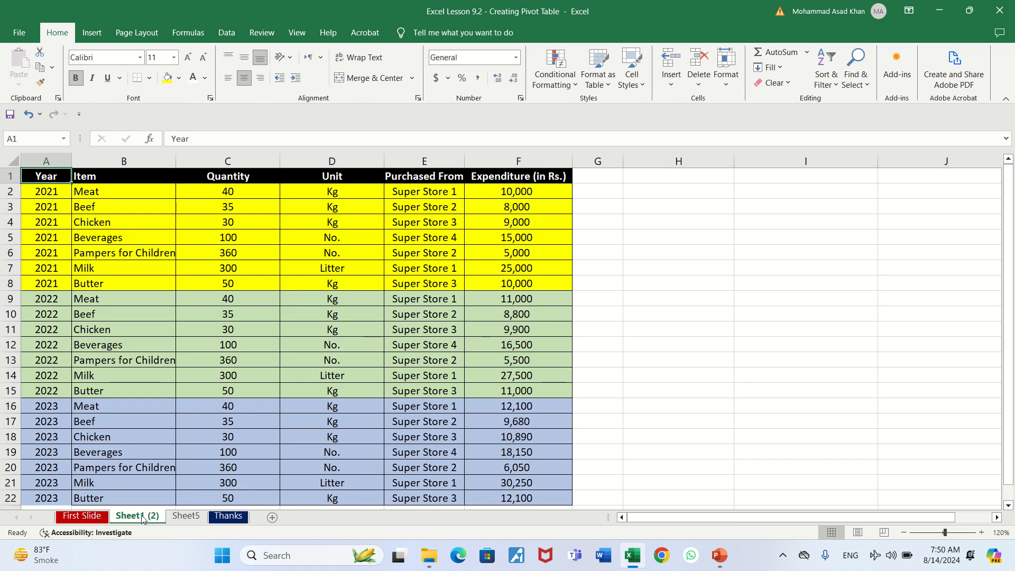
left_click(360, 253)
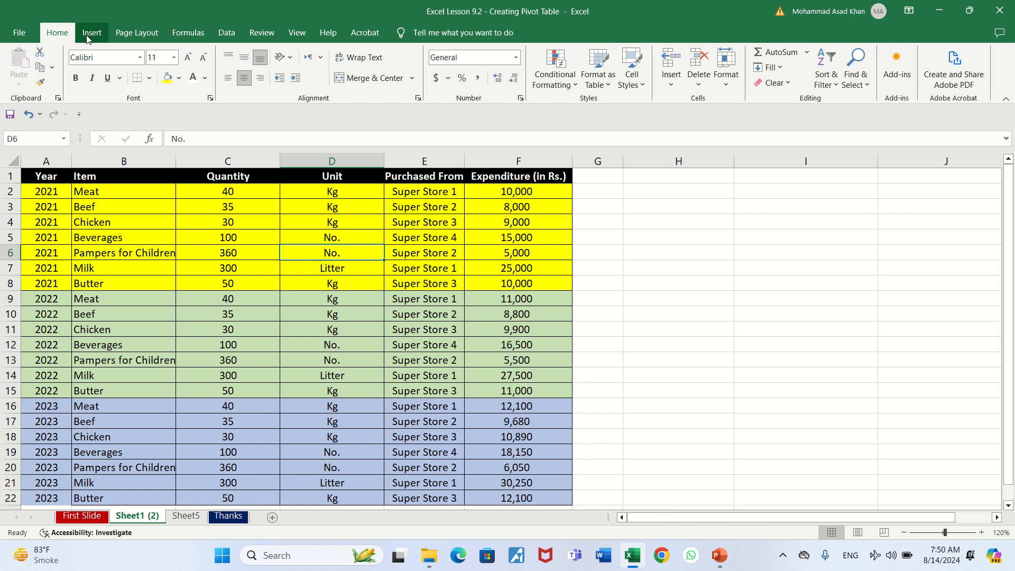
Create a blank PivotTable from the range A1:F22, placed on the existing worksheet Sheet1 (2) at cell H1.
left_click(43, 175)
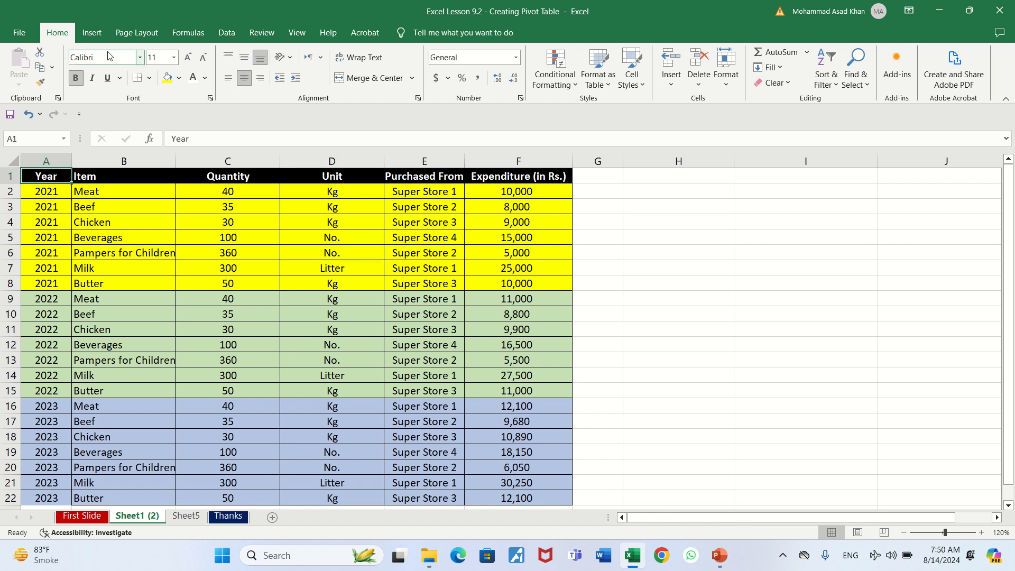
left_click(91, 36)
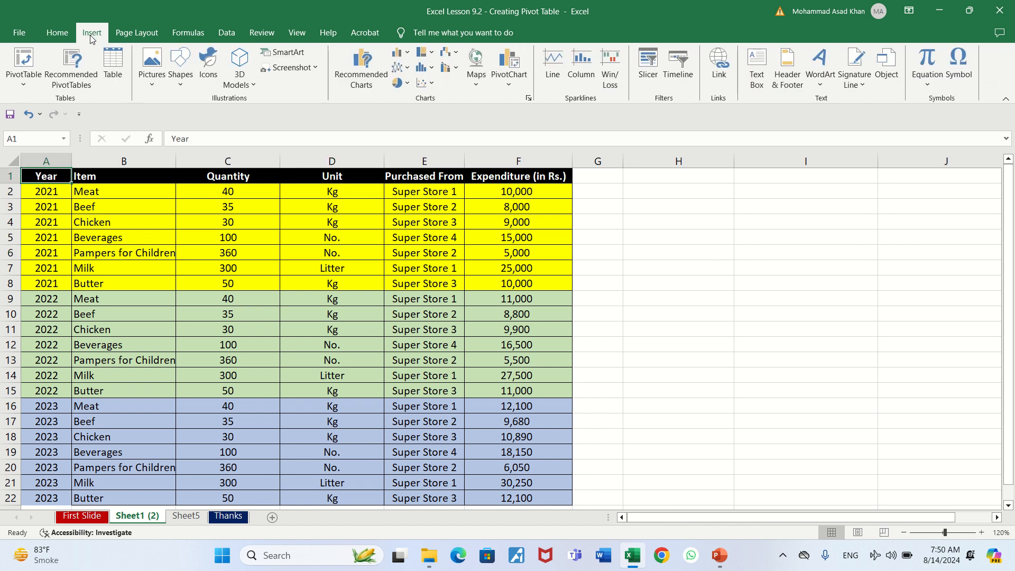
left_click(23, 61)
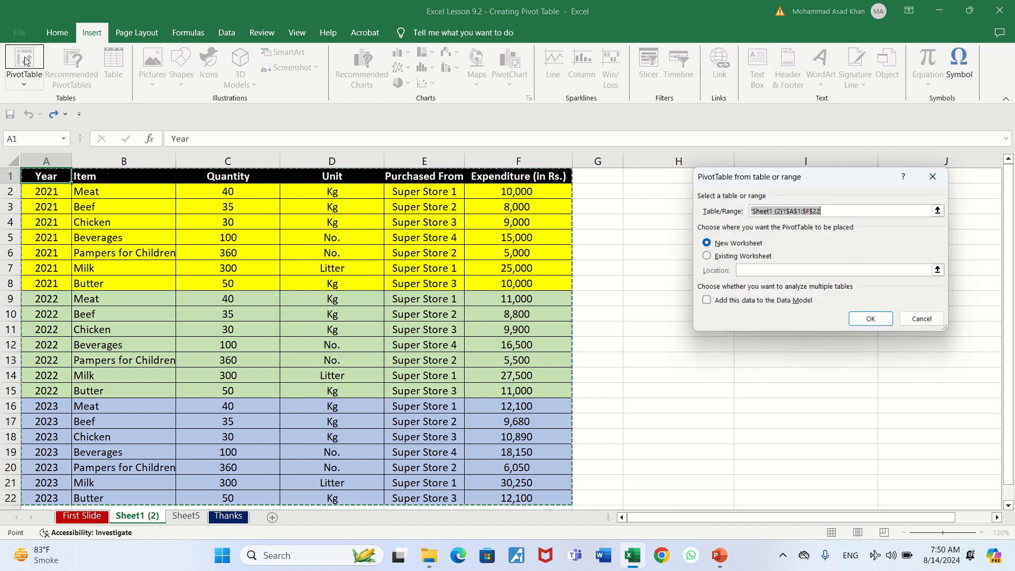
left_click(716, 261)
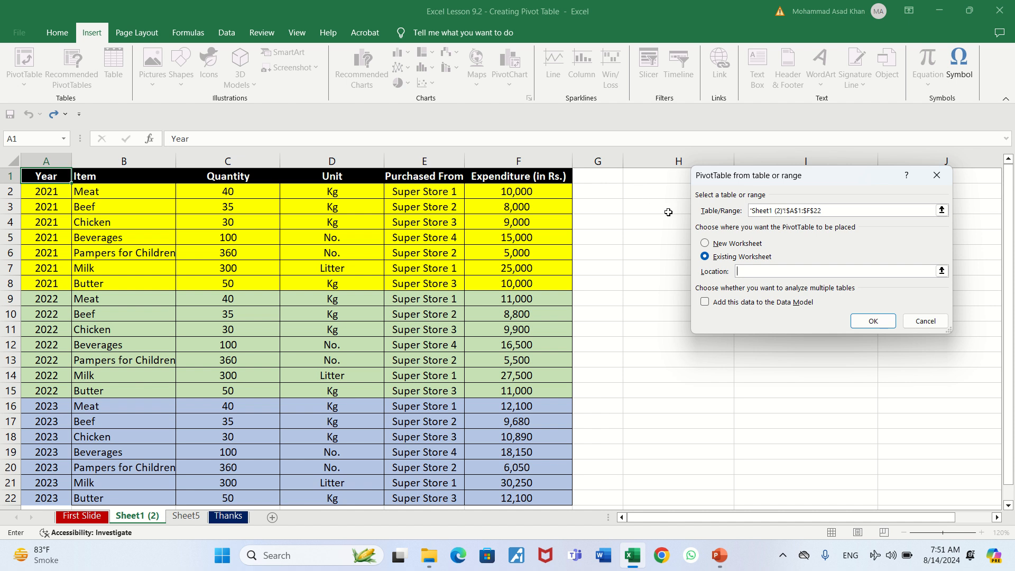
left_click(873, 321)
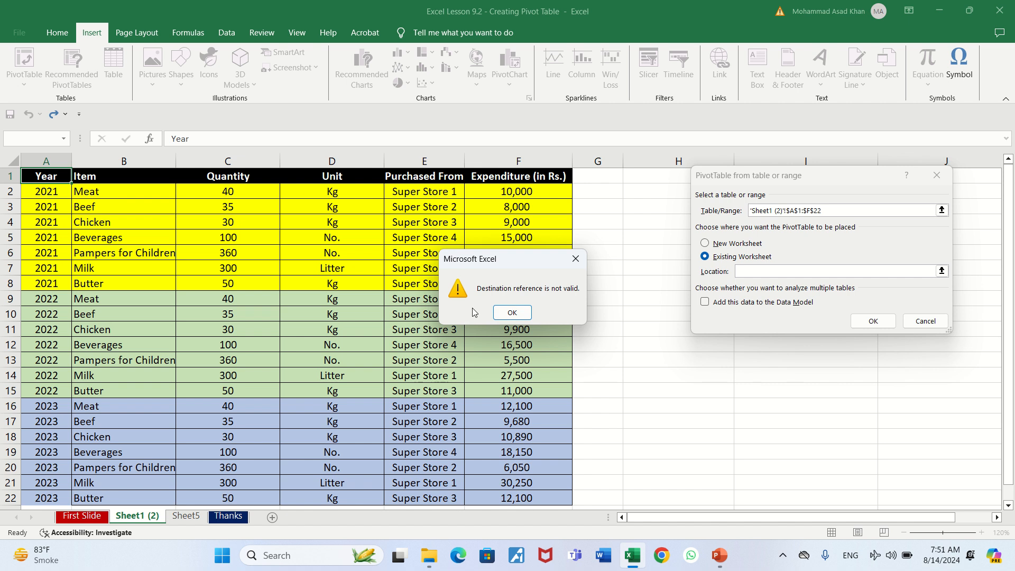
left_click(521, 316)
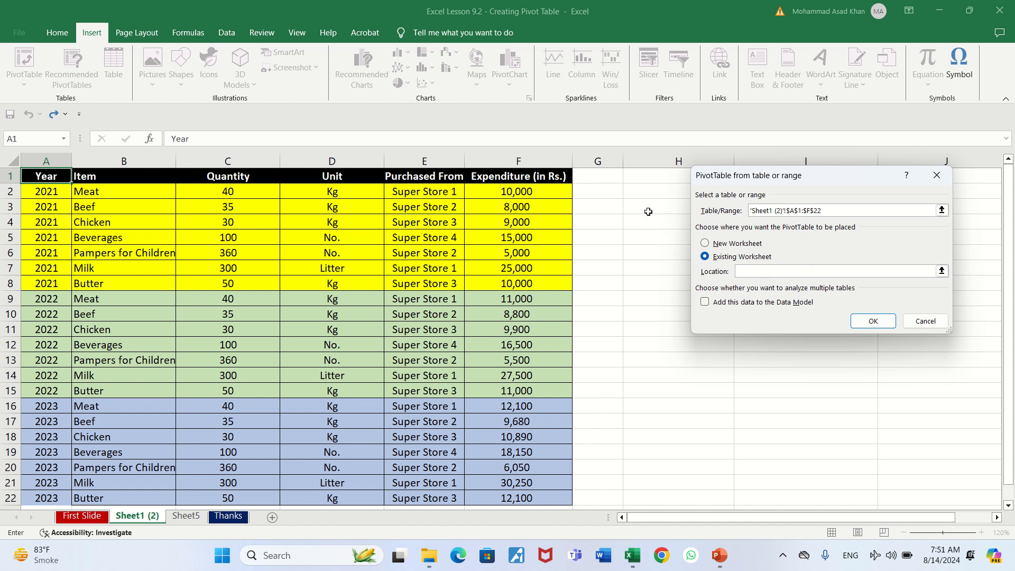
left_click(641, 179)
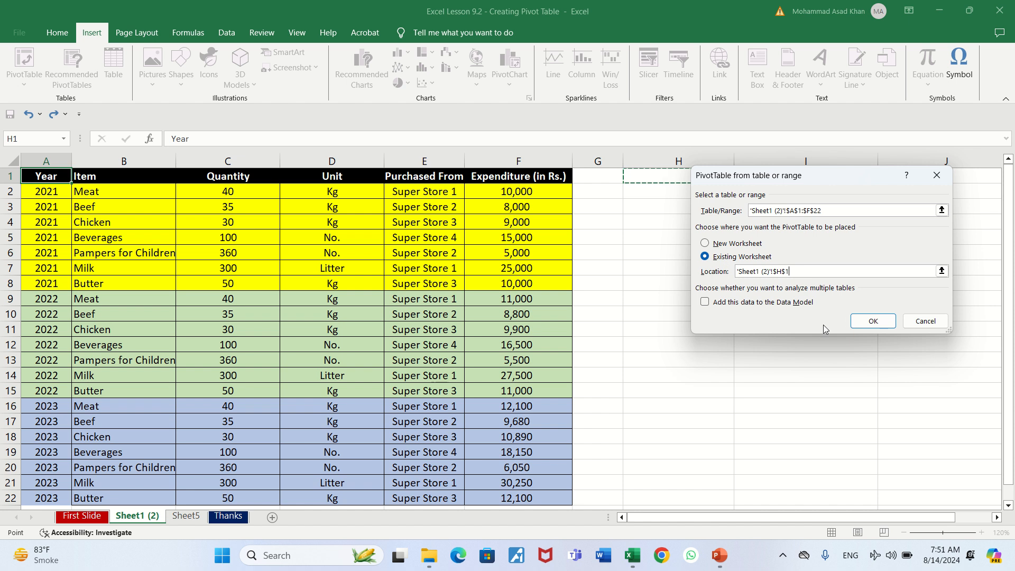
left_click(869, 322)
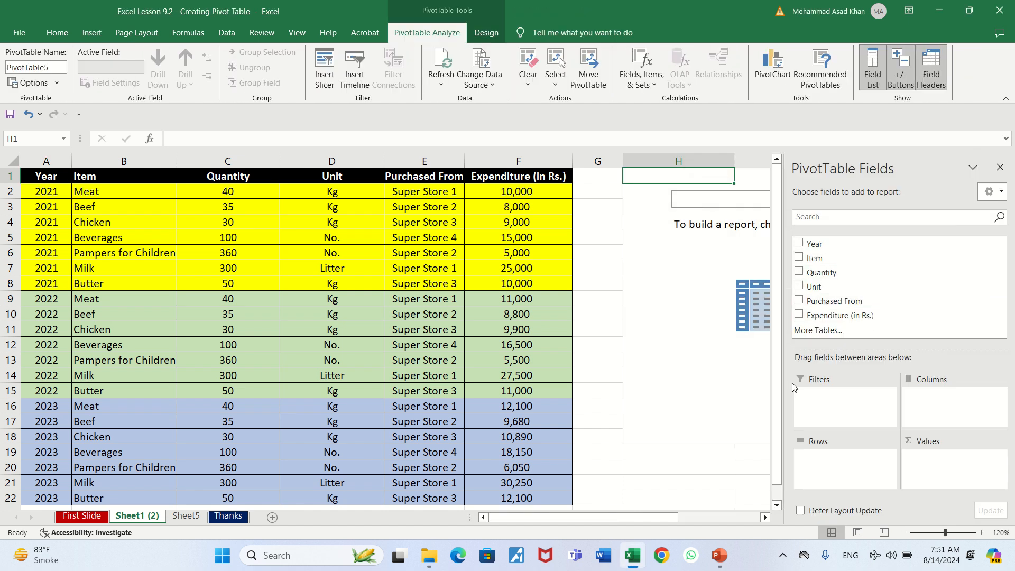
Add the Item field to the Rows area of the new PivotTable.
left_click(903, 534)
left_click(903, 534)
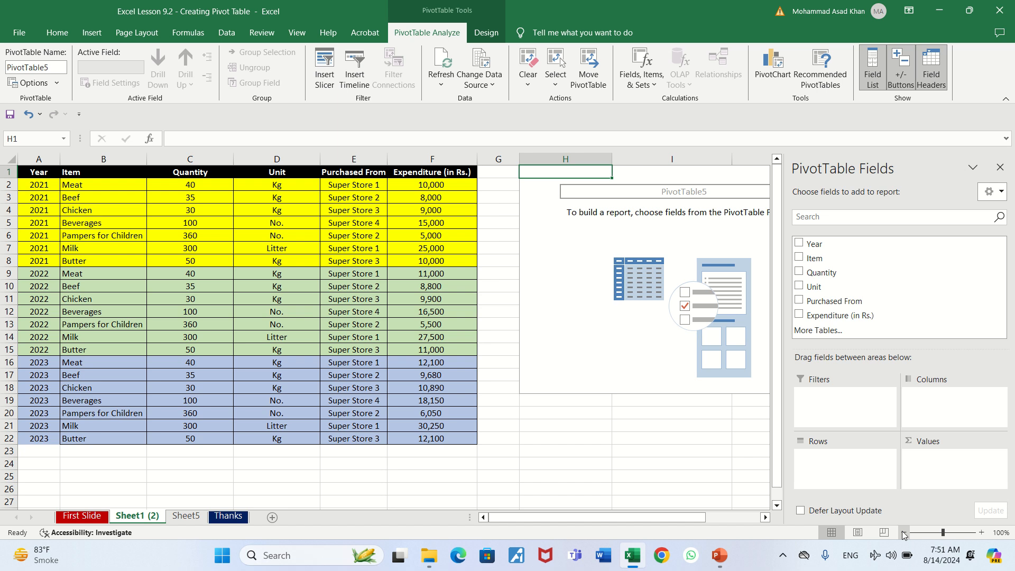
left_click(903, 534)
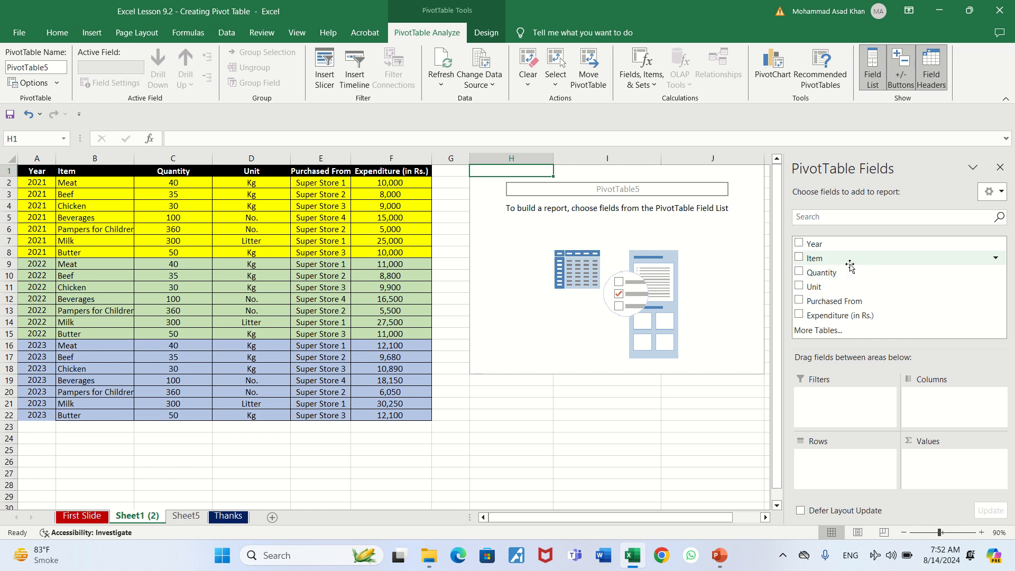
left_click(799, 257)
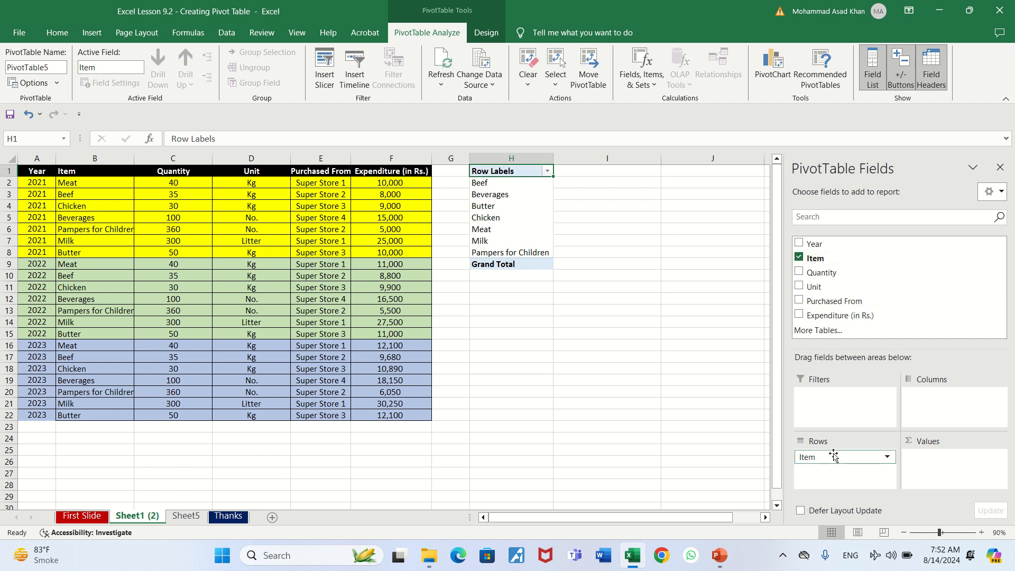
left_click(799, 258)
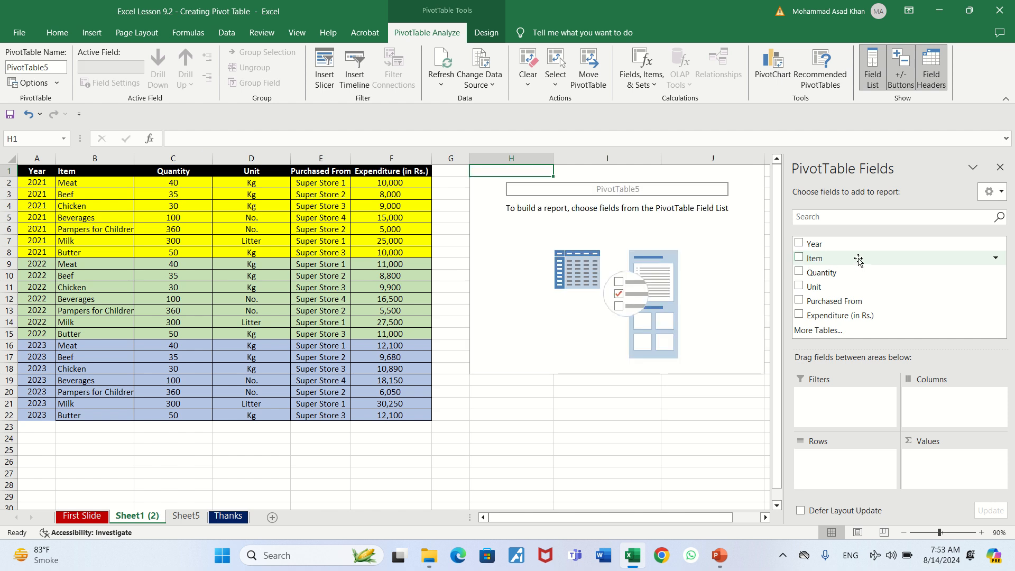
left_click_drag(858, 260, 848, 469)
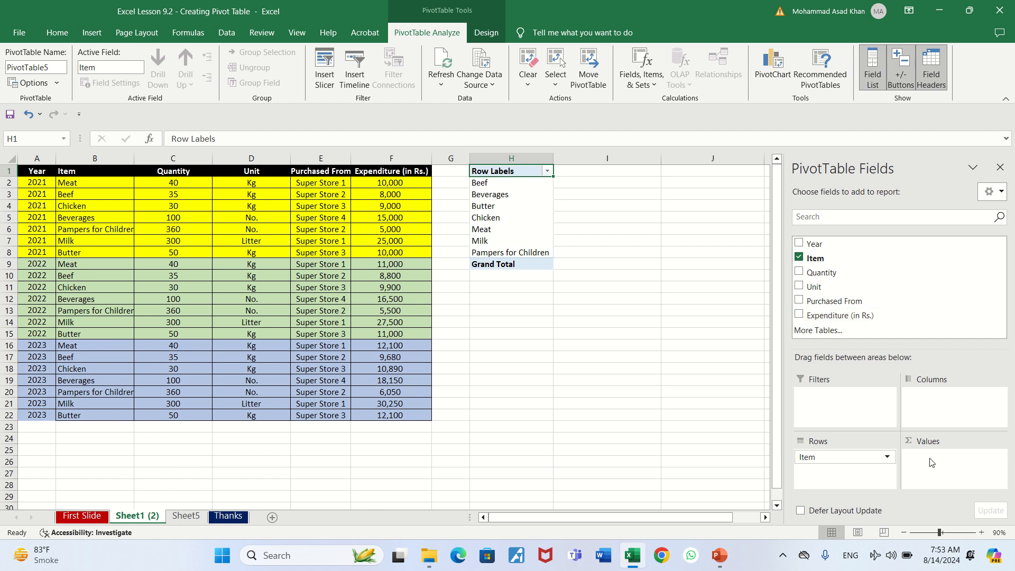
Add the Expenditure (in Rs.) field to the PivotTable's Values area, summarized as a sum.
left_click(799, 314)
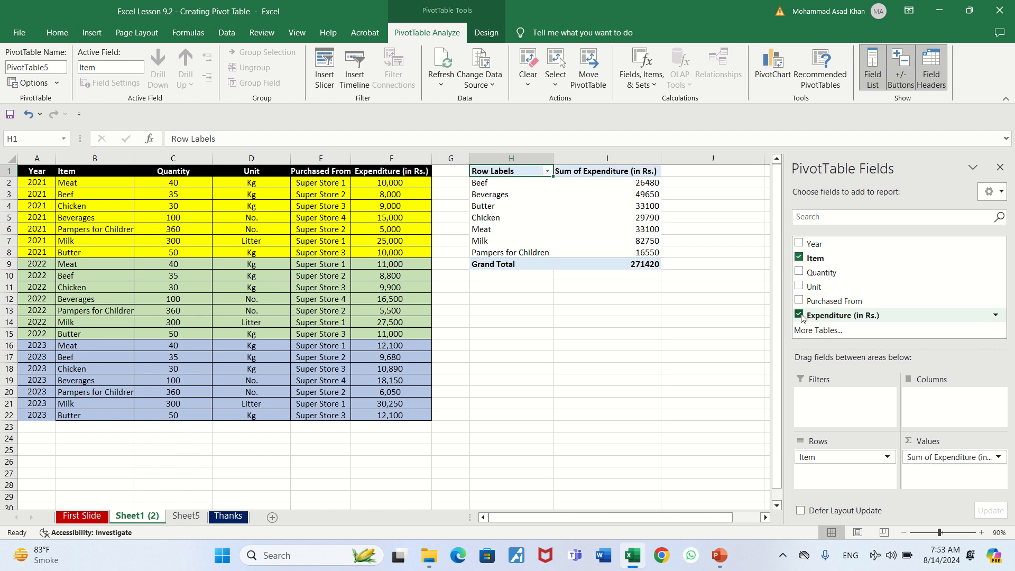
left_click(799, 315)
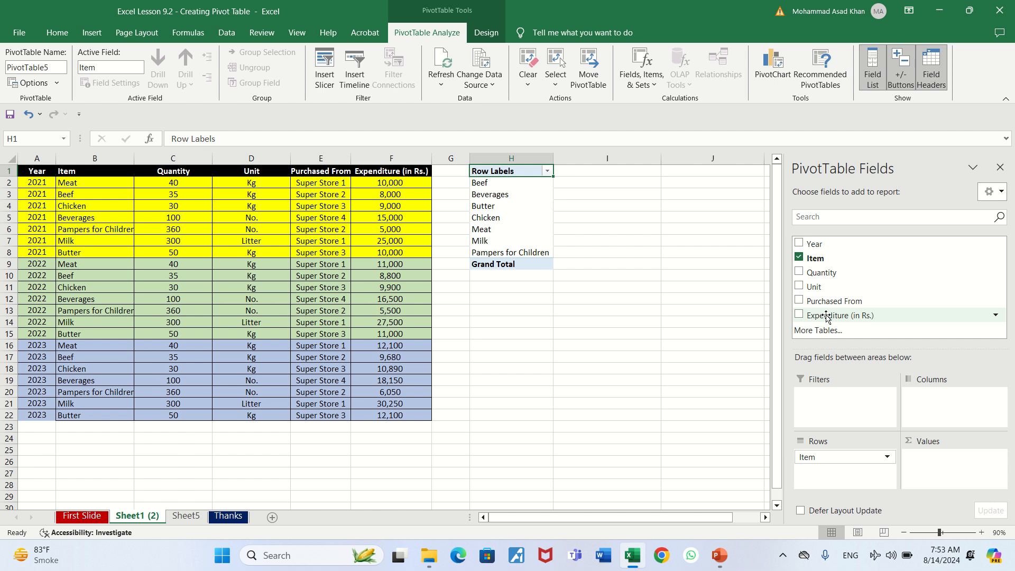
left_click_drag(827, 318, 944, 464)
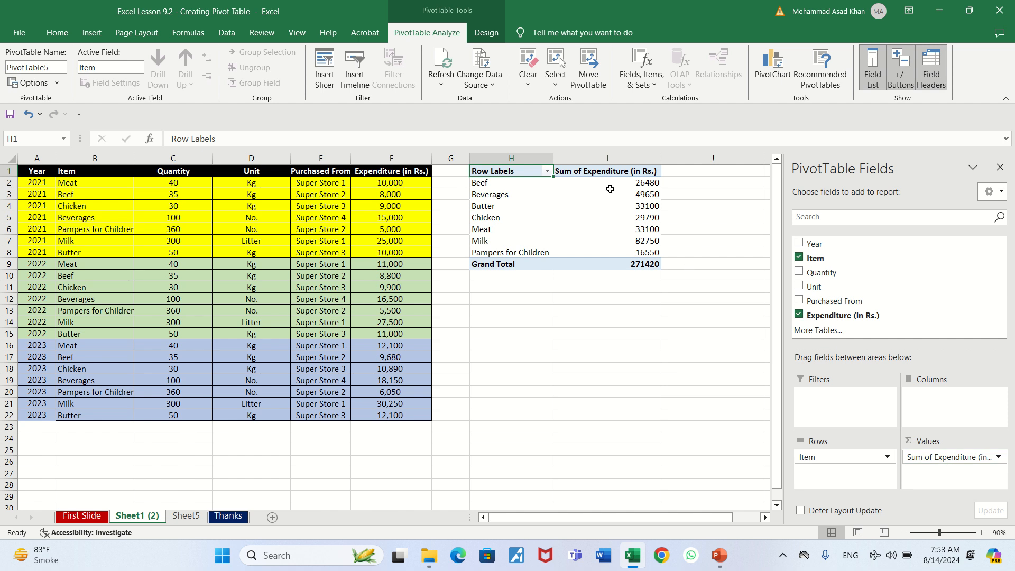
Sort the PivotTable items by Sum of Expenditure (in Rs.) from largest to smallest.
mouse_move(607, 181)
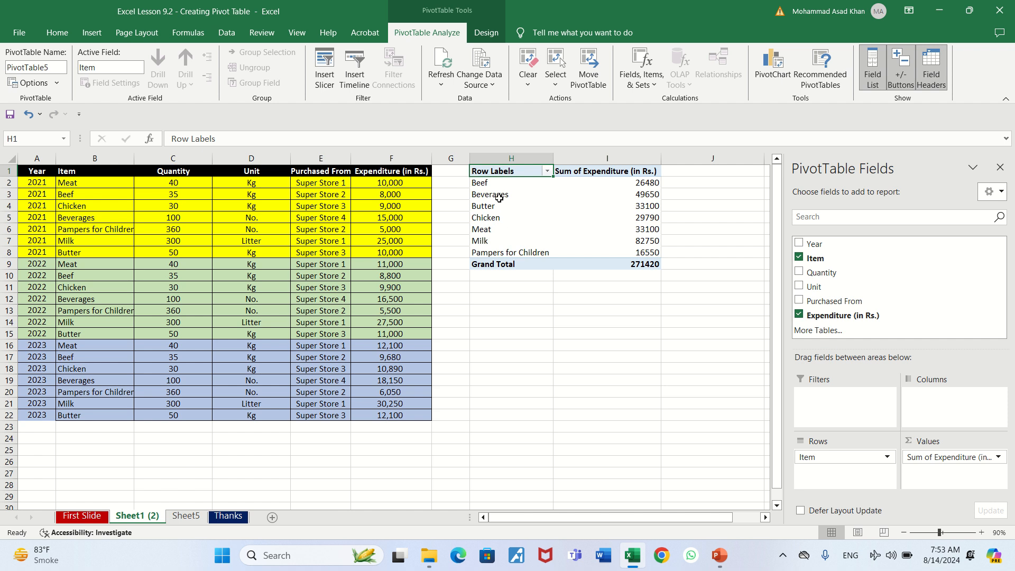
right_click(603, 182)
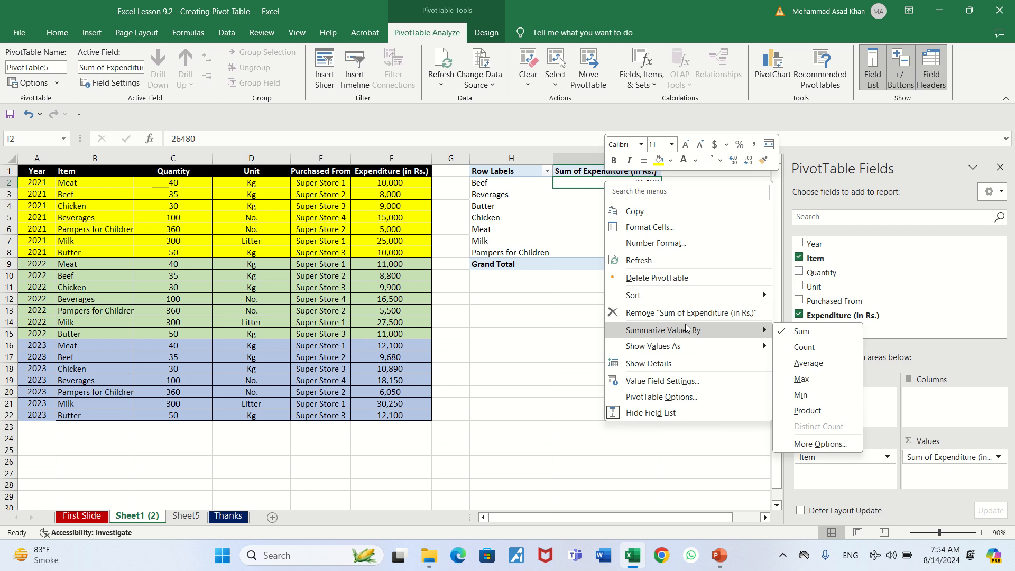
mouse_move(703, 296)
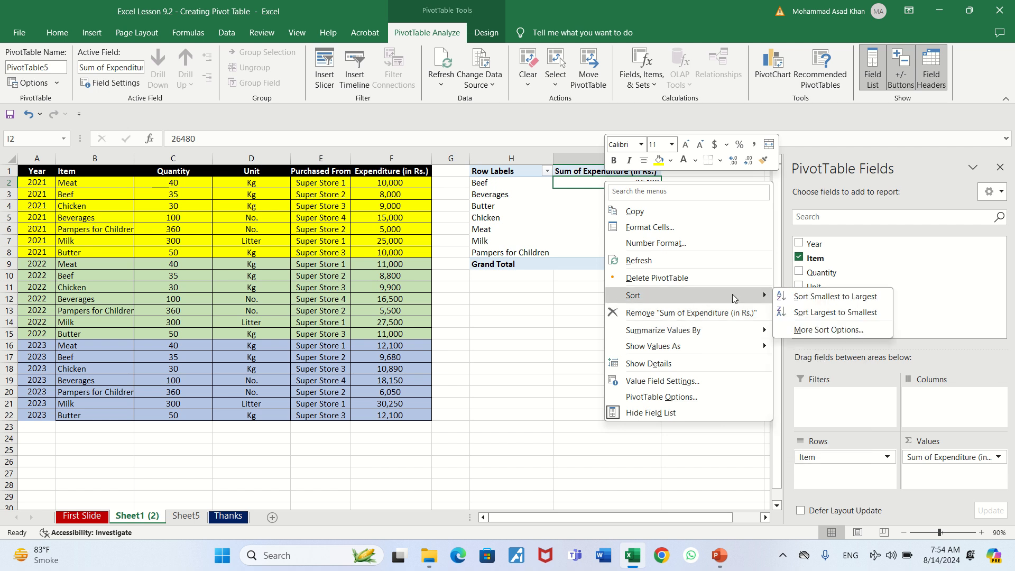
left_click(791, 315)
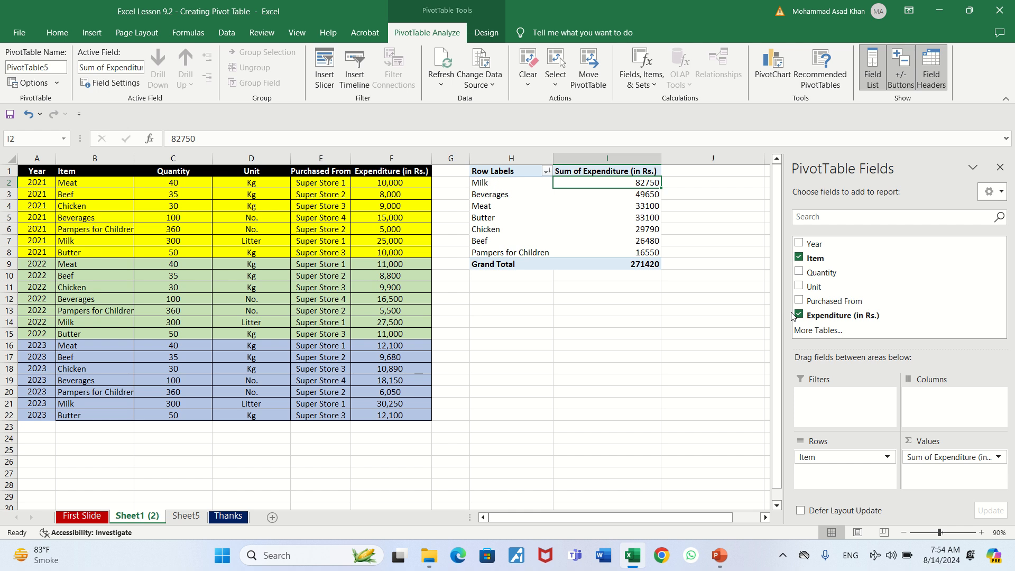
Format the Sum of Expenditure (in Rs.) value field as Number with a thousands separator and 0 decimal places.
right_click(606, 181)
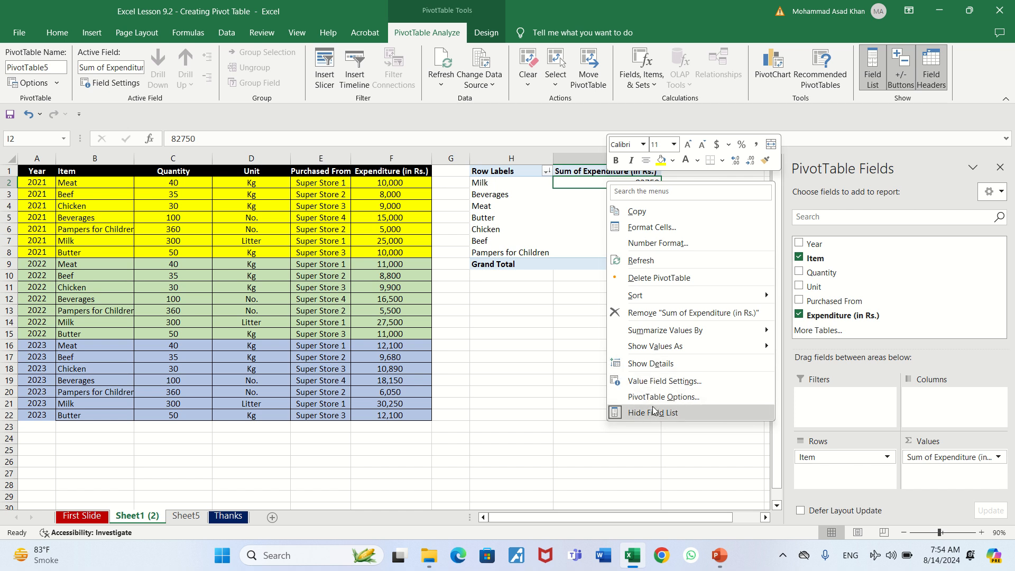
left_click(658, 381)
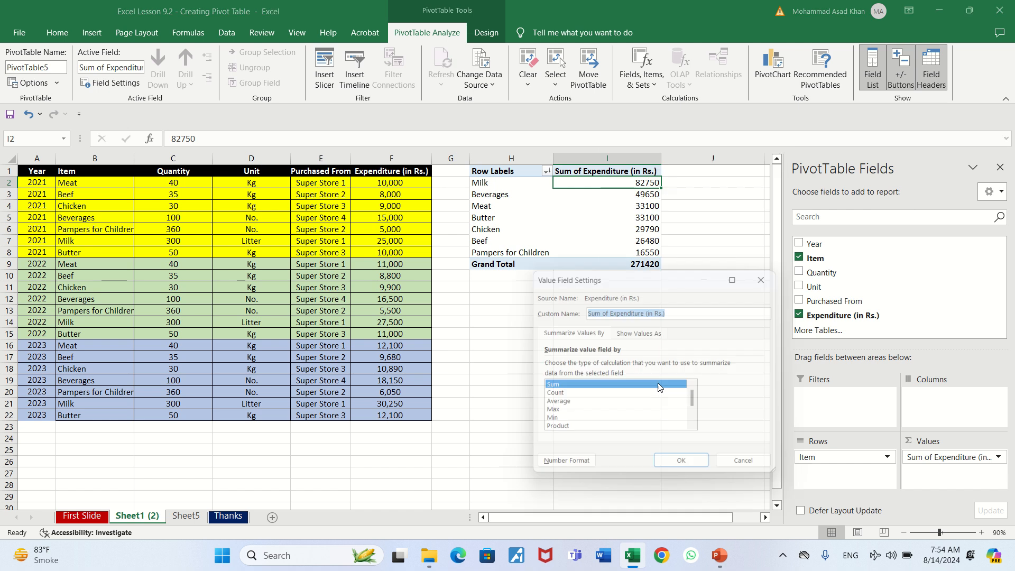
left_click(550, 469)
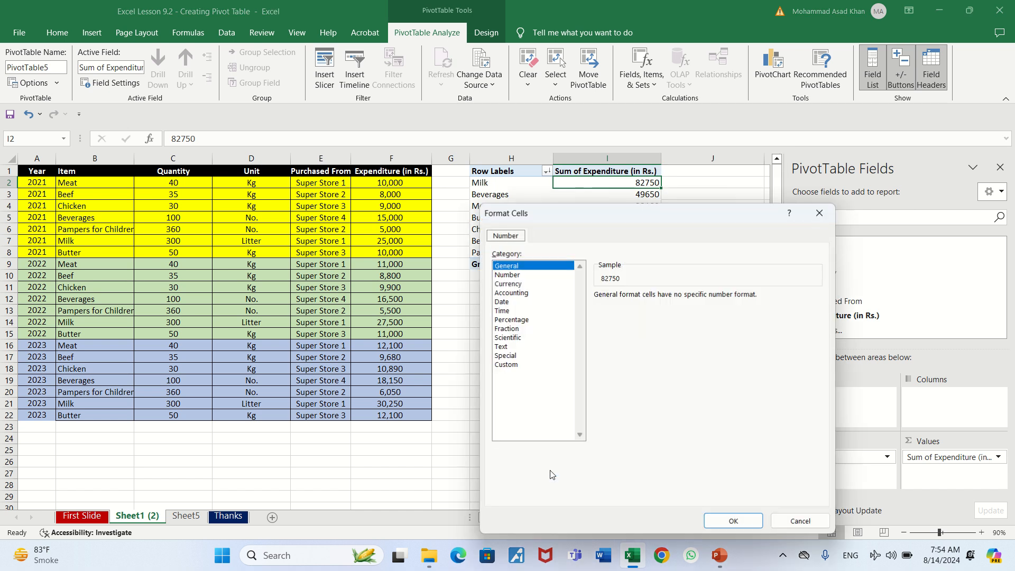
left_click(527, 275)
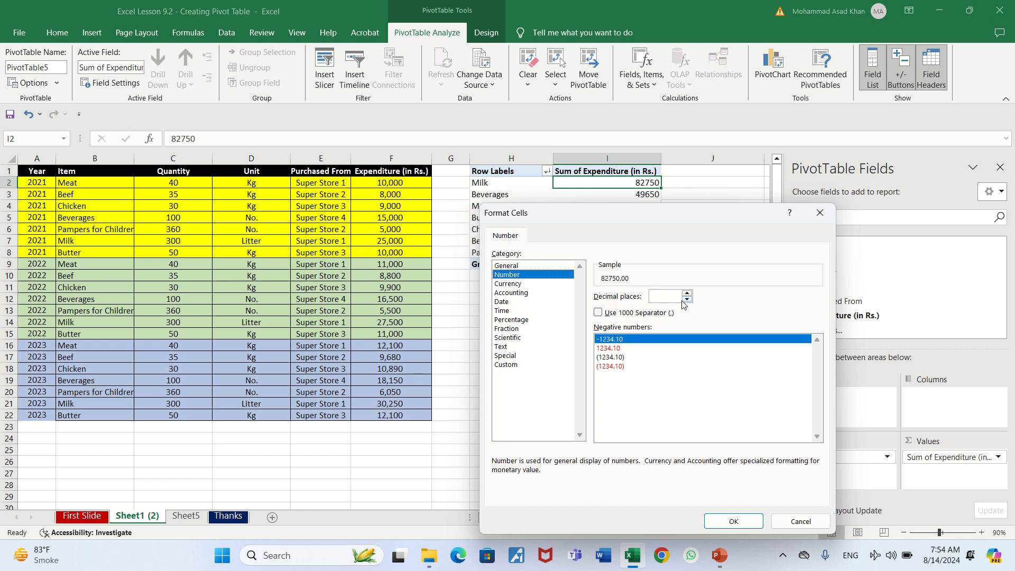
left_click(598, 313)
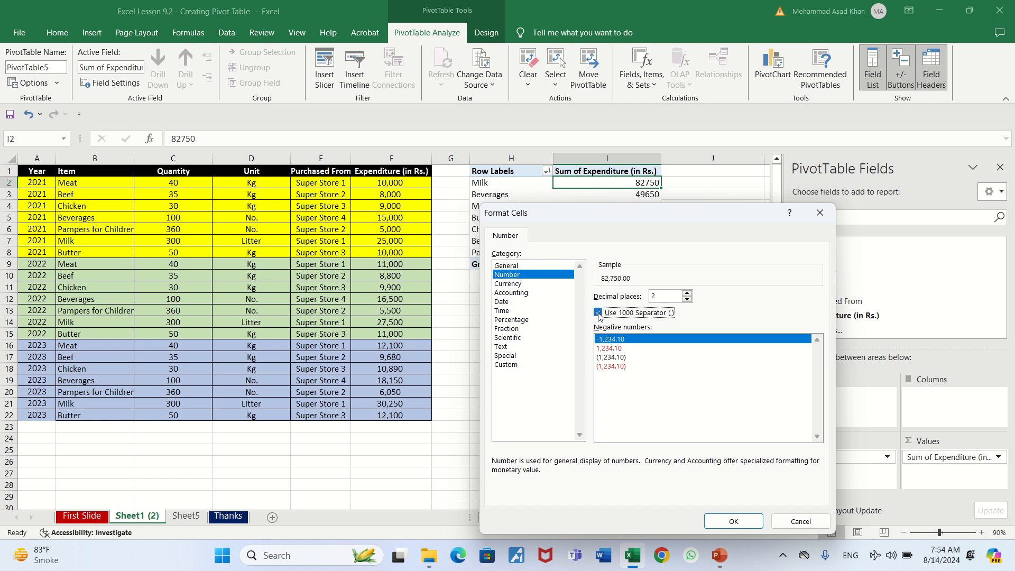
left_click(687, 299)
left_click(687, 300)
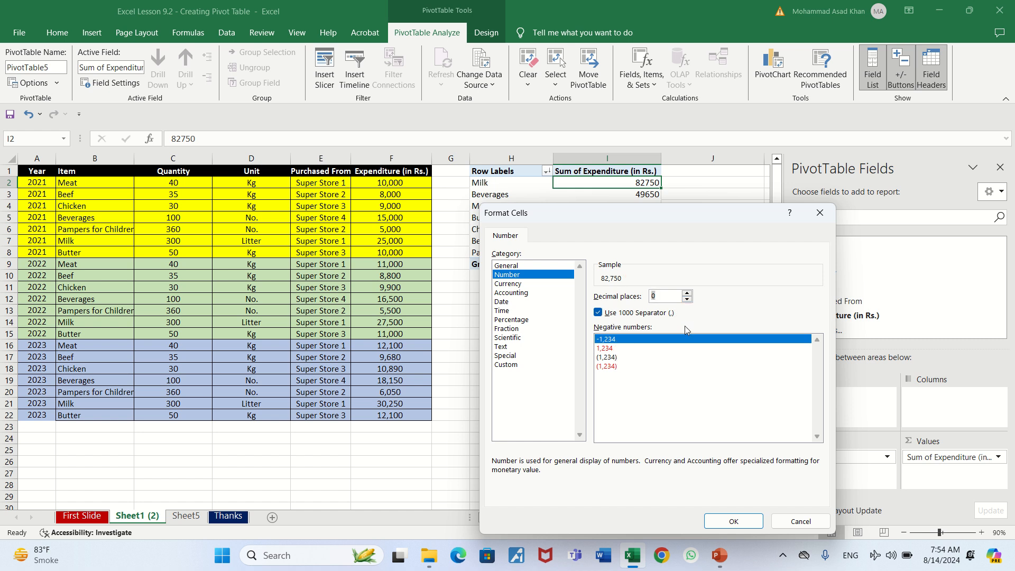
left_click(735, 521)
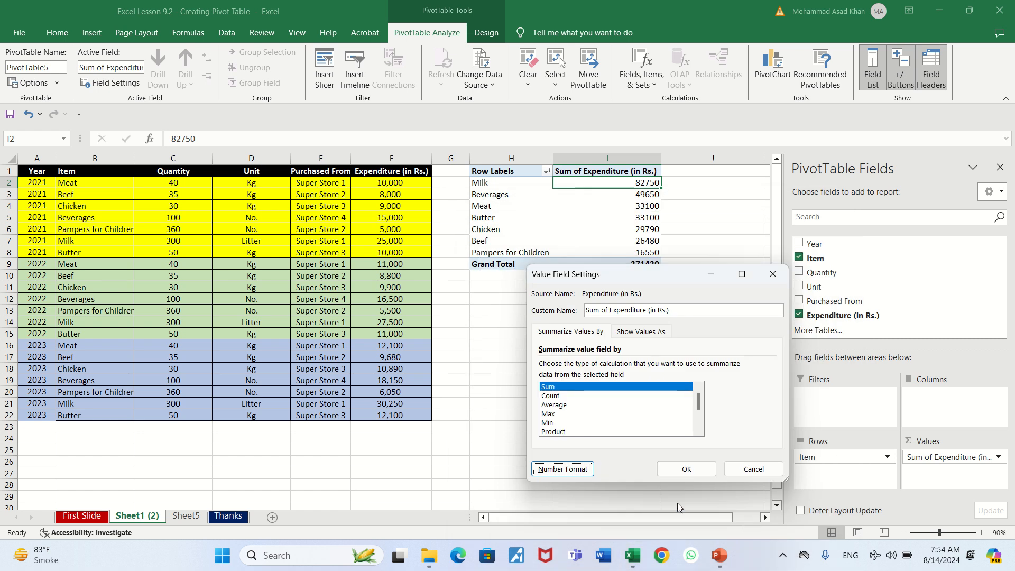
left_click(685, 469)
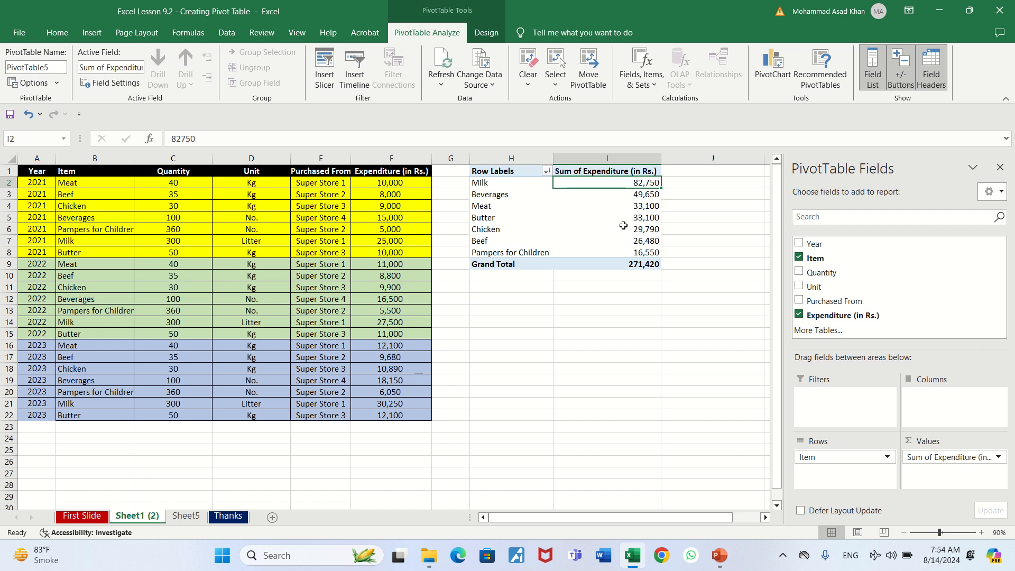
Review the sorted expenditure of each item in the PivotTable, from the first item down to the Grand Total.
mouse_move(617, 227)
mouse_move(630, 243)
mouse_move(545, 206)
left_click(520, 186)
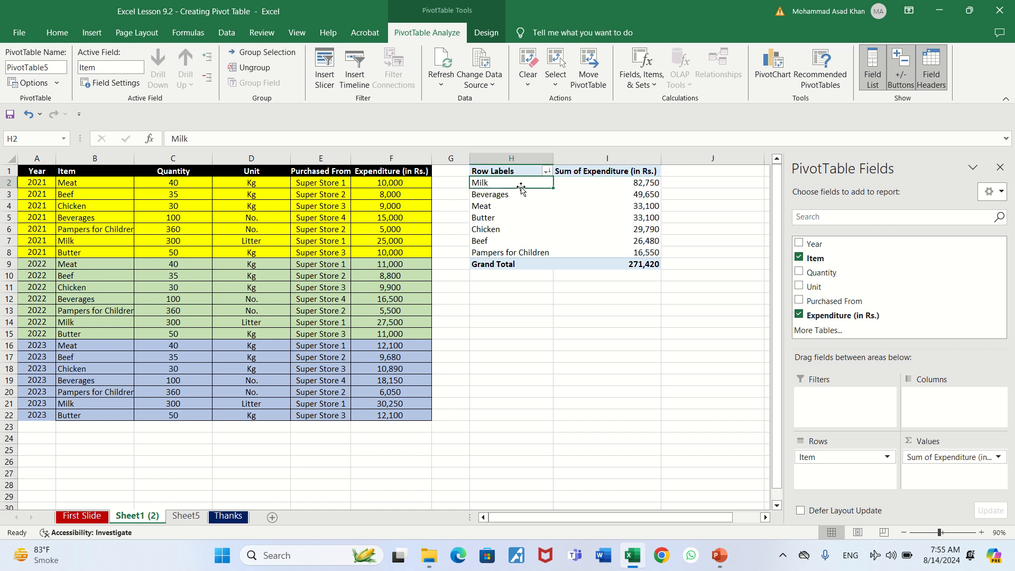
left_click(606, 189)
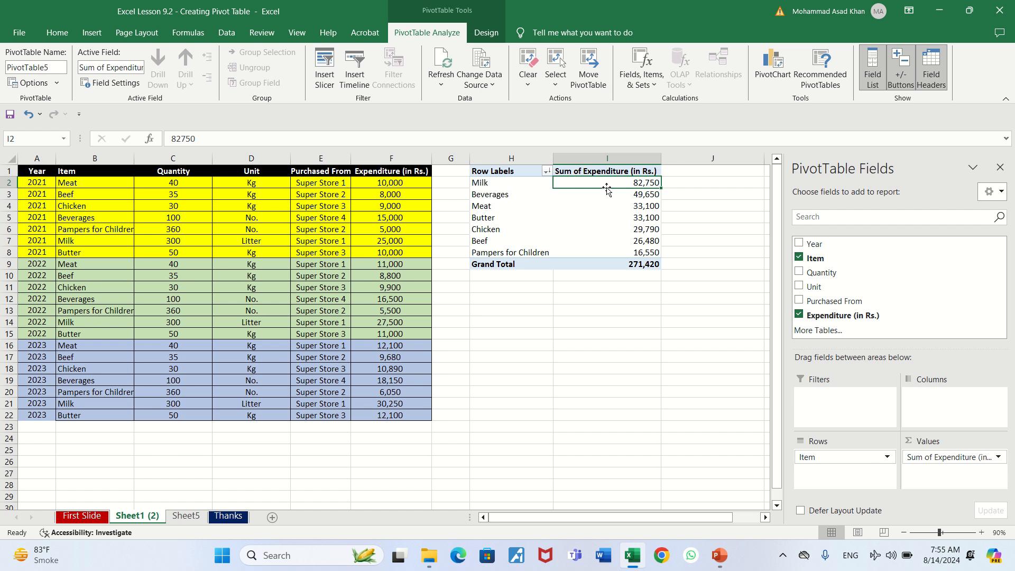
key("Down")
key("Down")
key("Down")
key("Down")
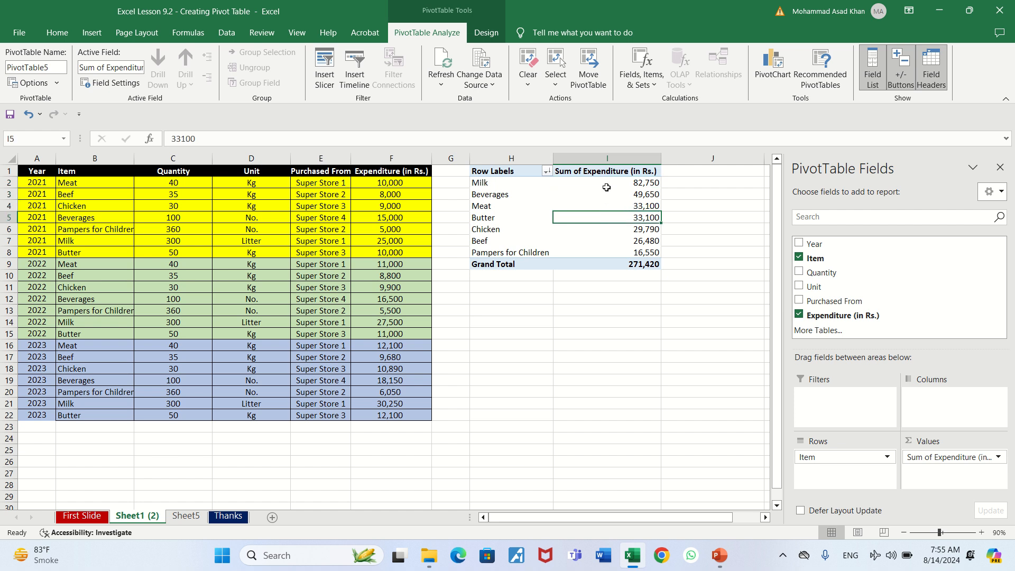
key("Down")
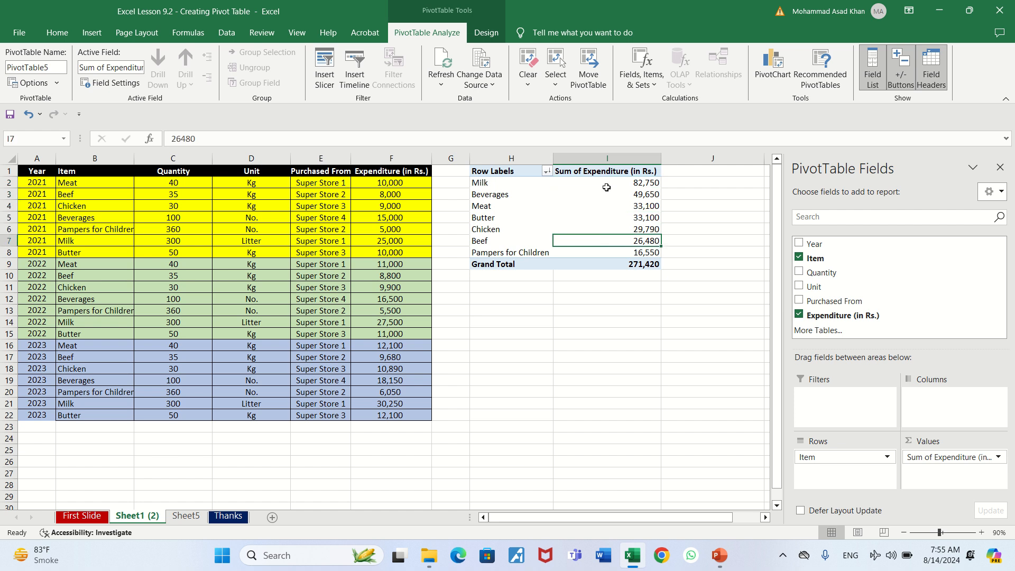
key("Down")
key("Down")
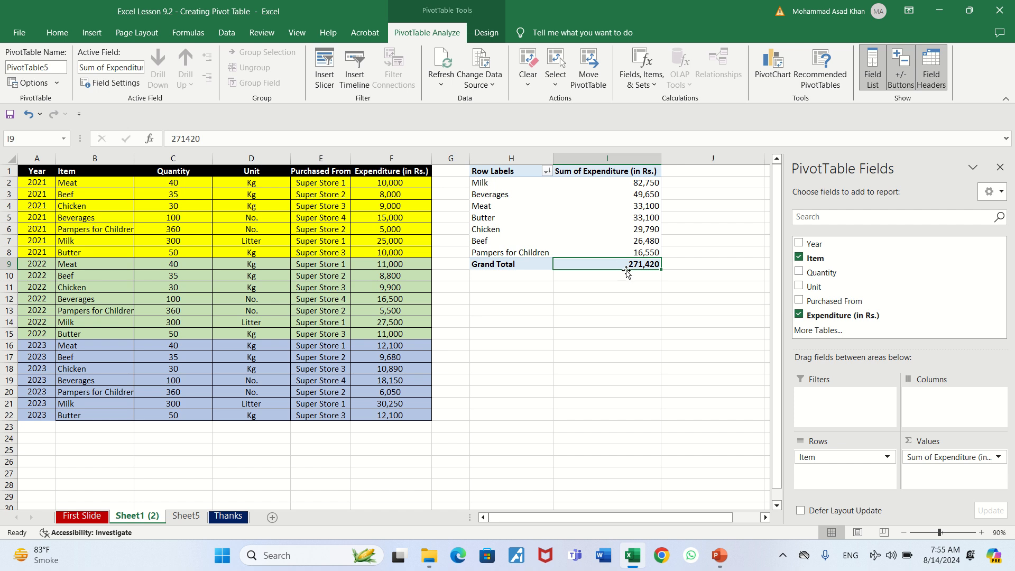
left_click(601, 192)
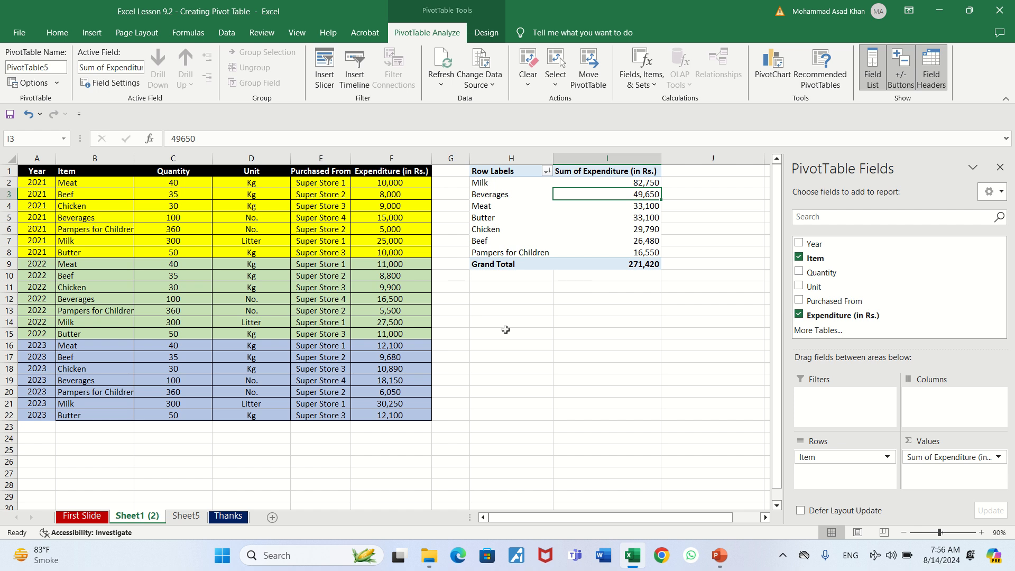
mouse_move(581, 242)
Switch to the Thanks worksheet.
left_click(227, 517)
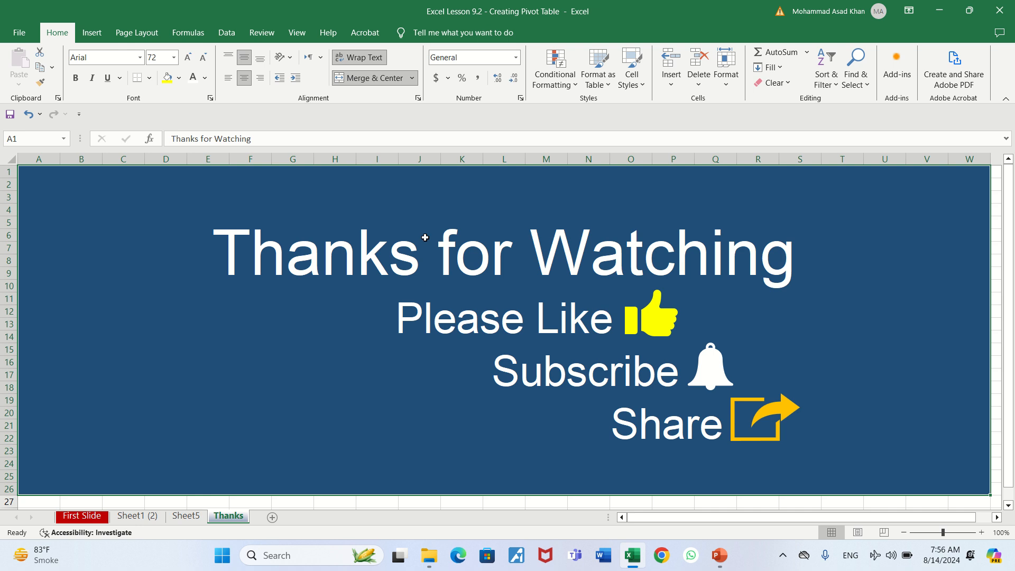
mouse_move(553, 5)
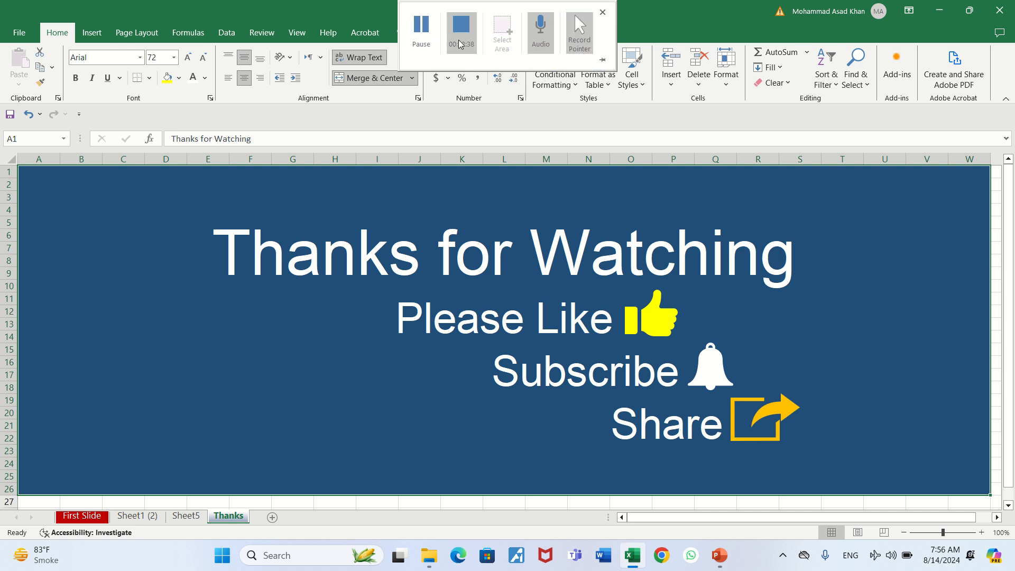